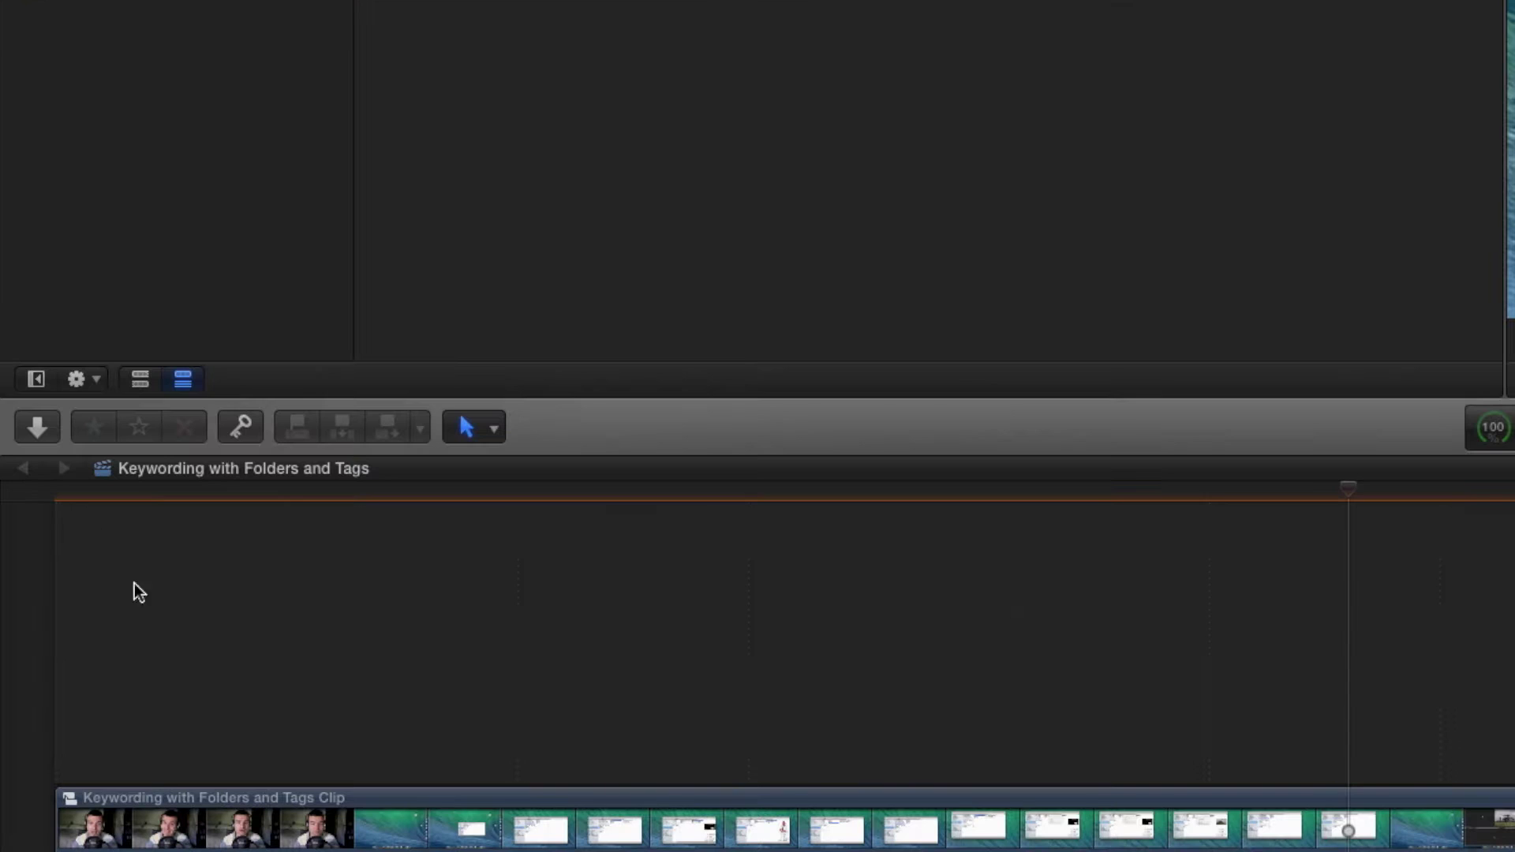
Open the Media Import window for the EOS_DIGITAL card and move it further left
click(37, 427)
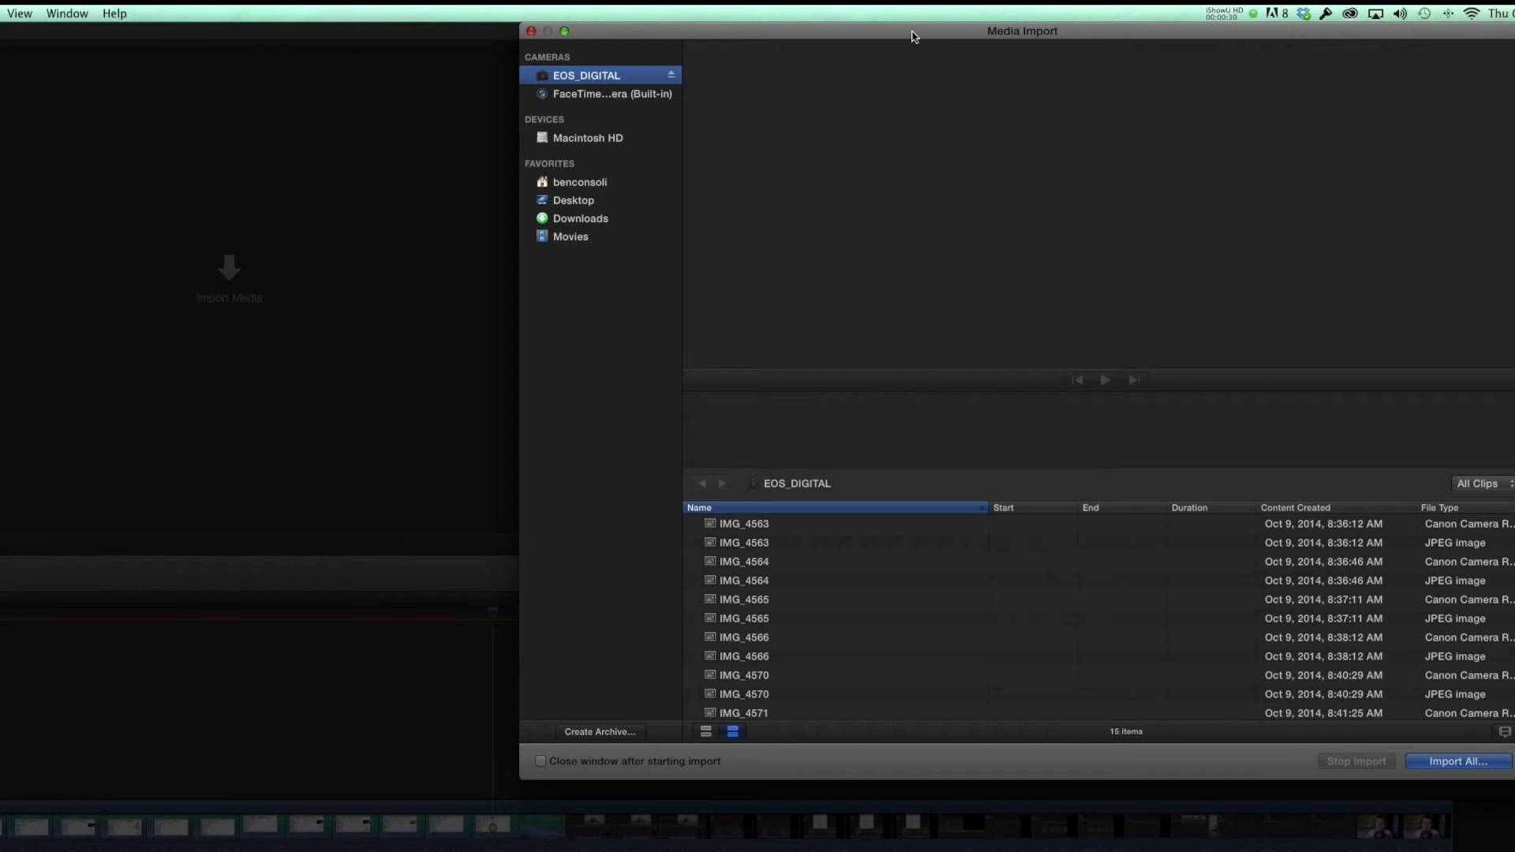
drag(910, 34, 677, 34)
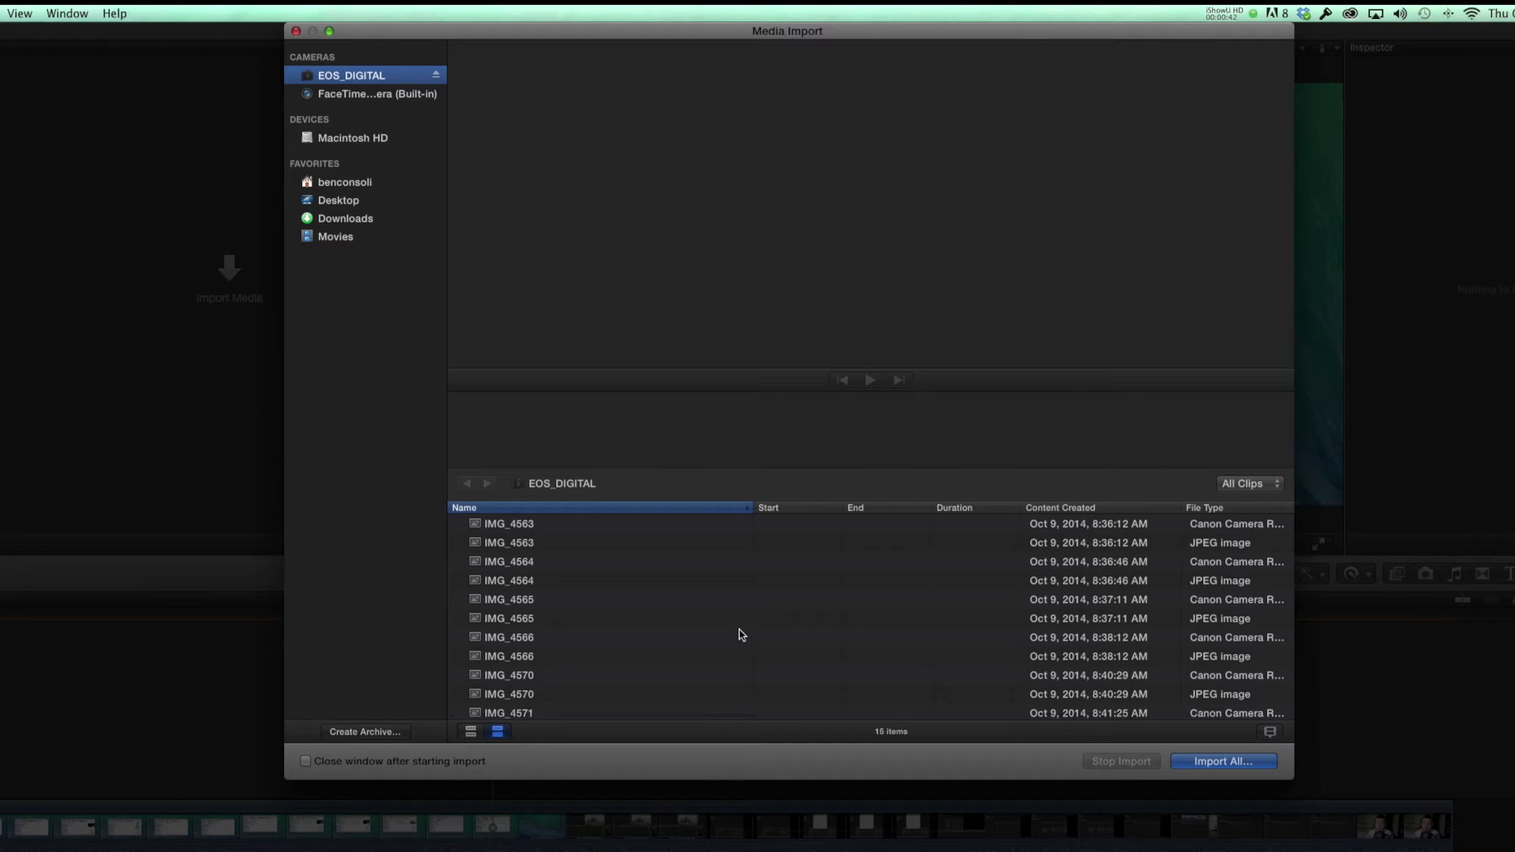
scroll(742, 635, down, 3)
scroll(741, 635, up, 3)
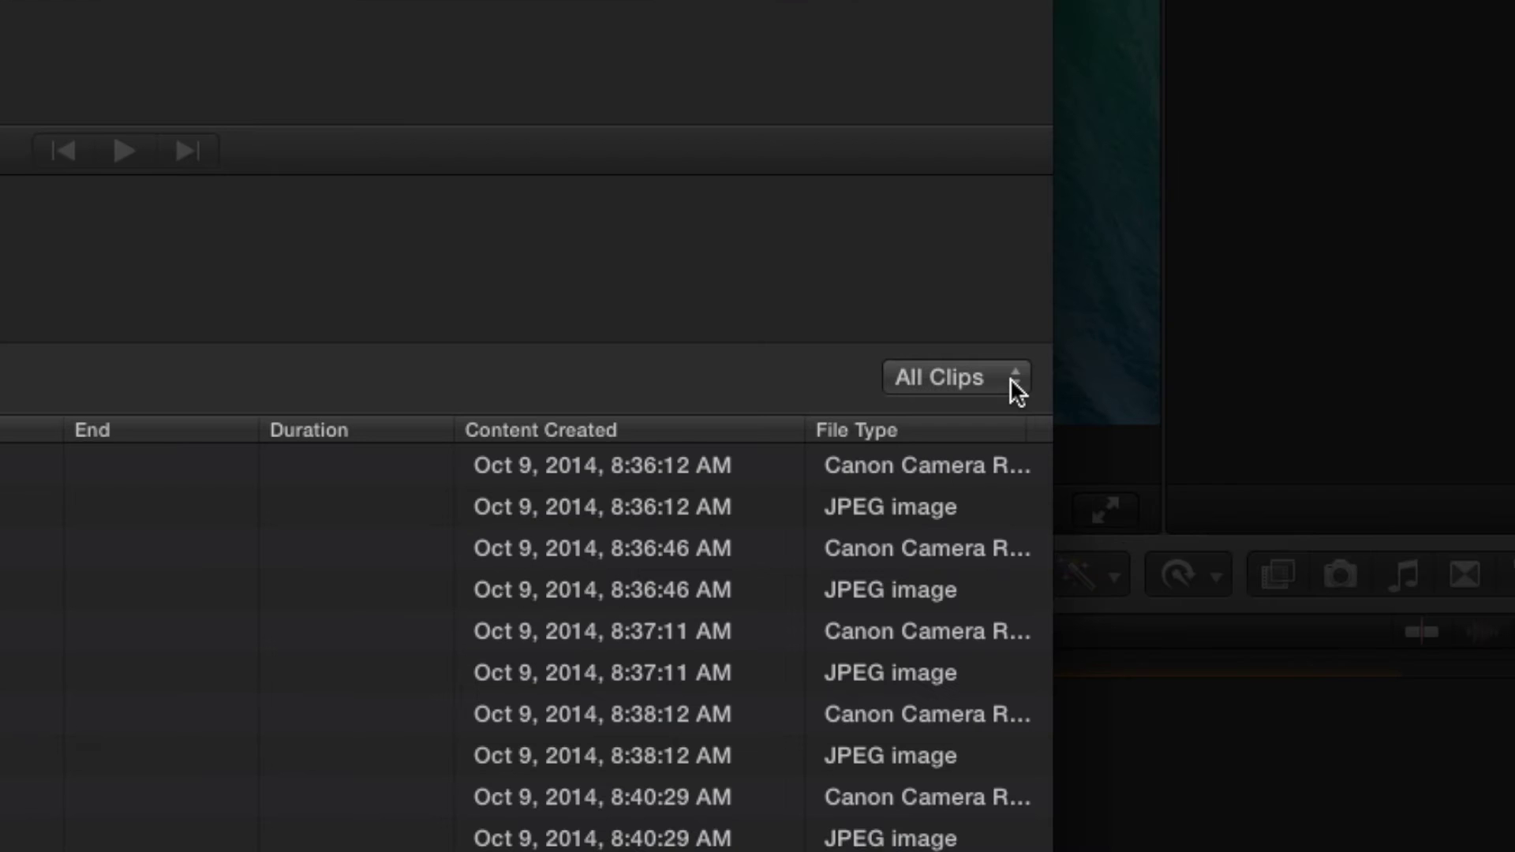
Switch the import list between Photos only and Videos only several times, ending on Videos
click(1009, 377)
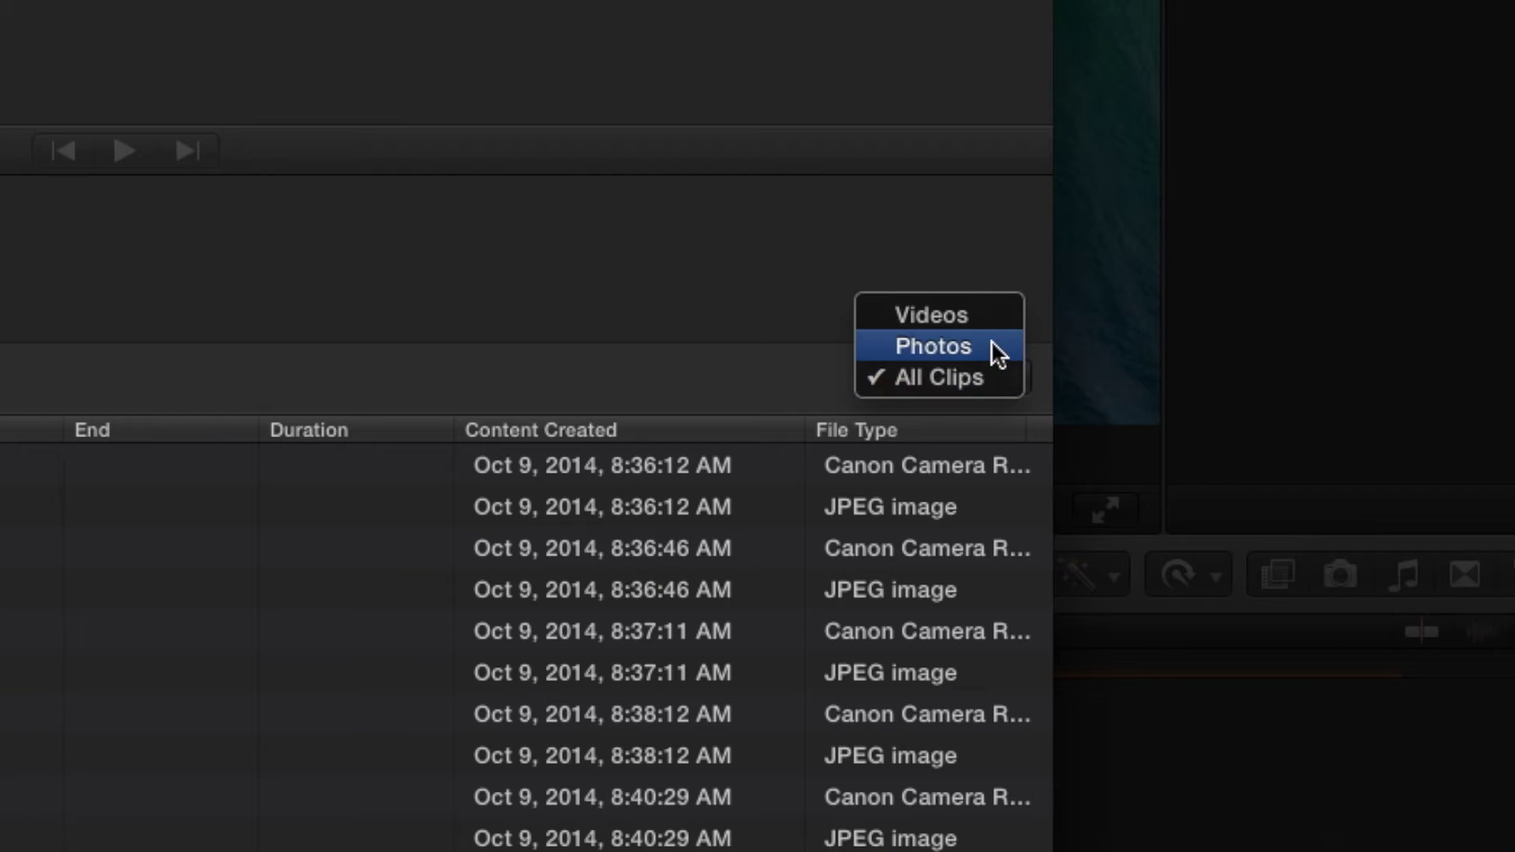
click(996, 352)
click(1000, 380)
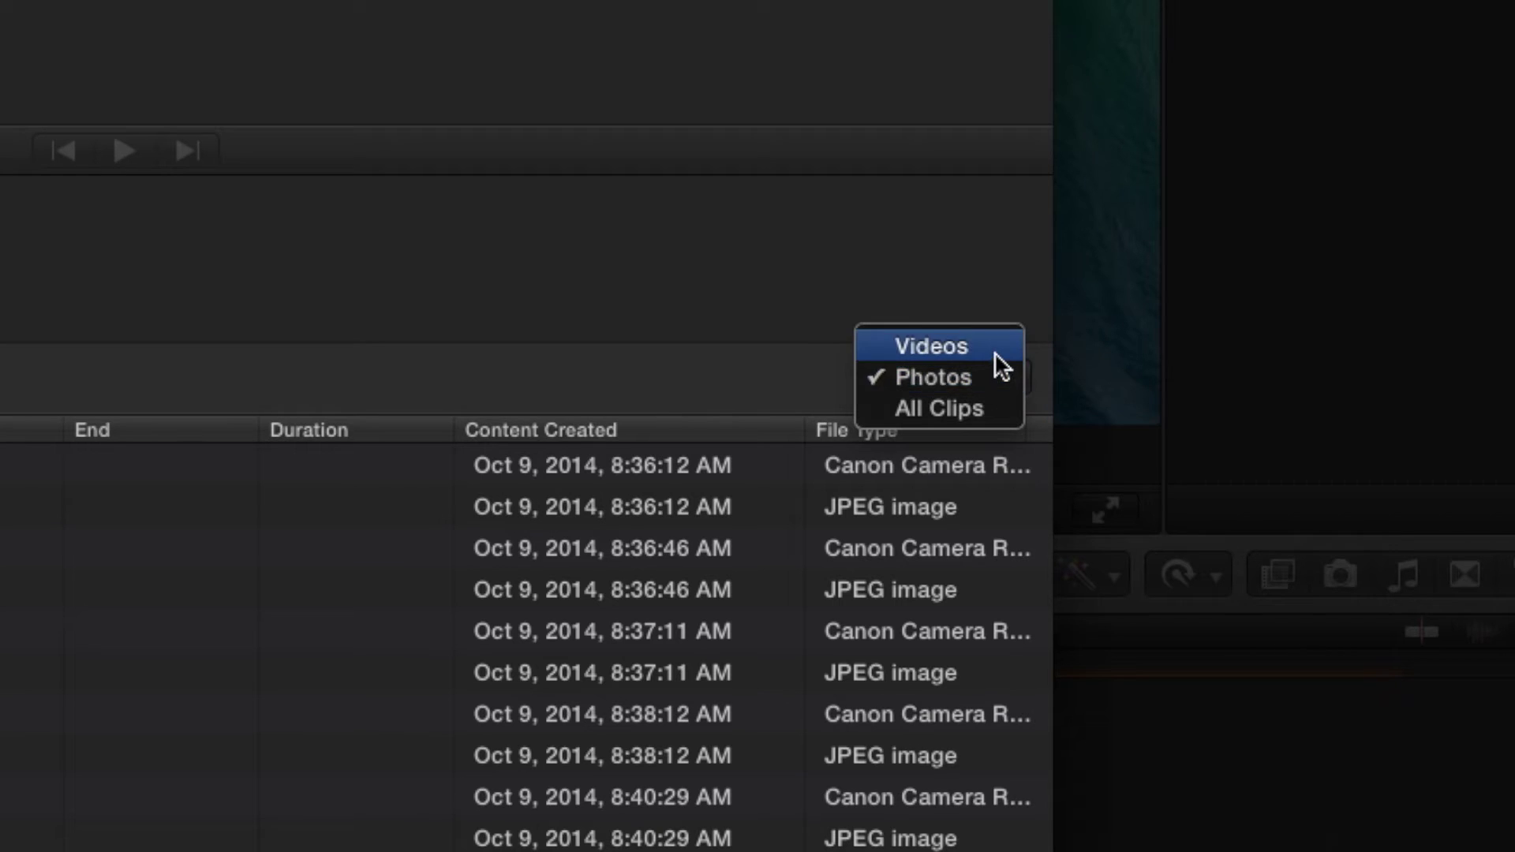
click(995, 352)
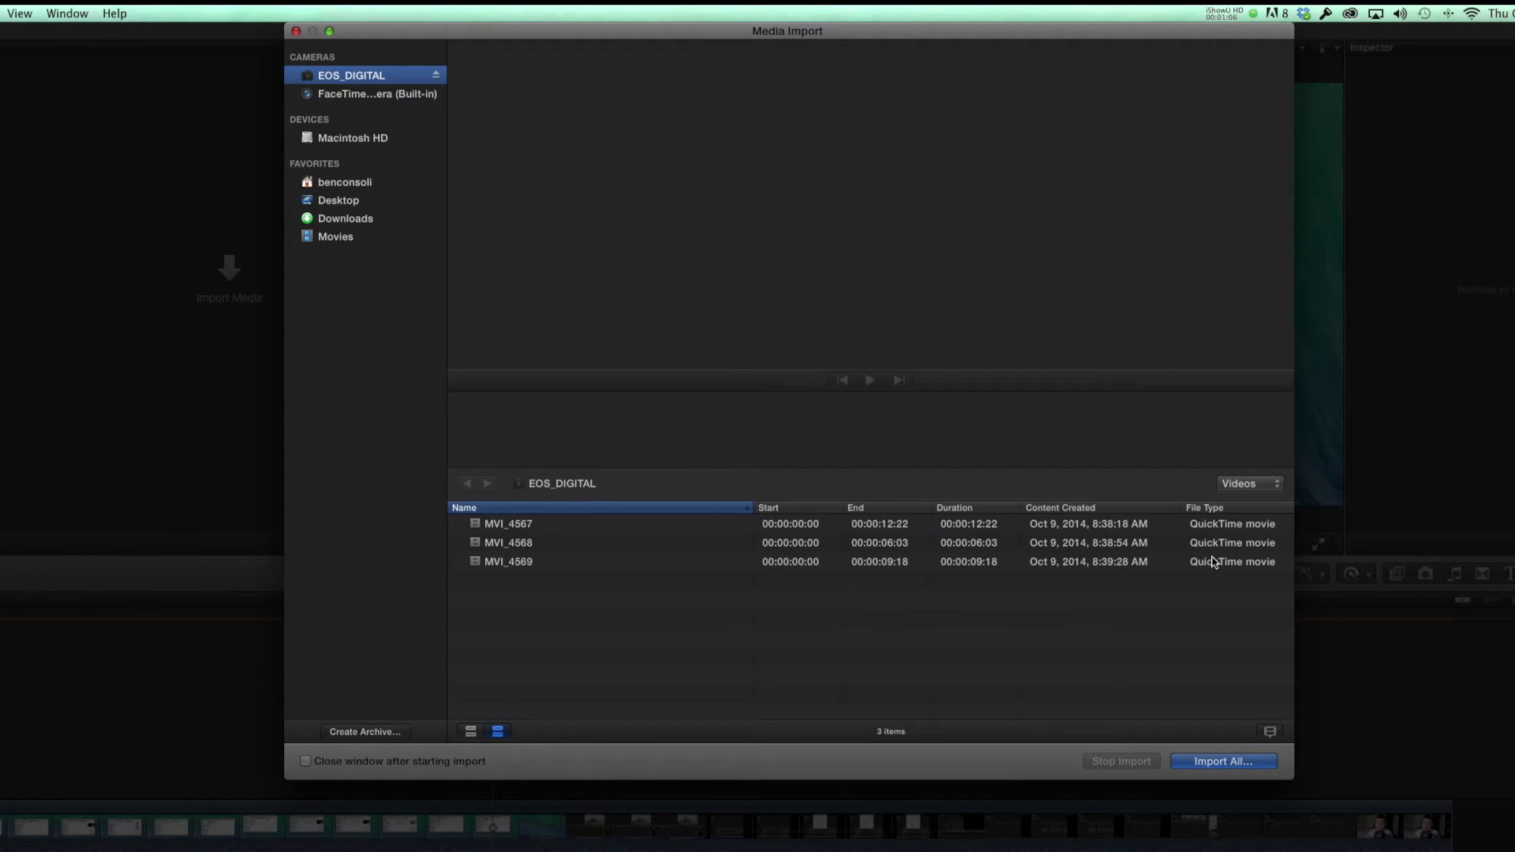
click(1250, 483)
click(843, 625)
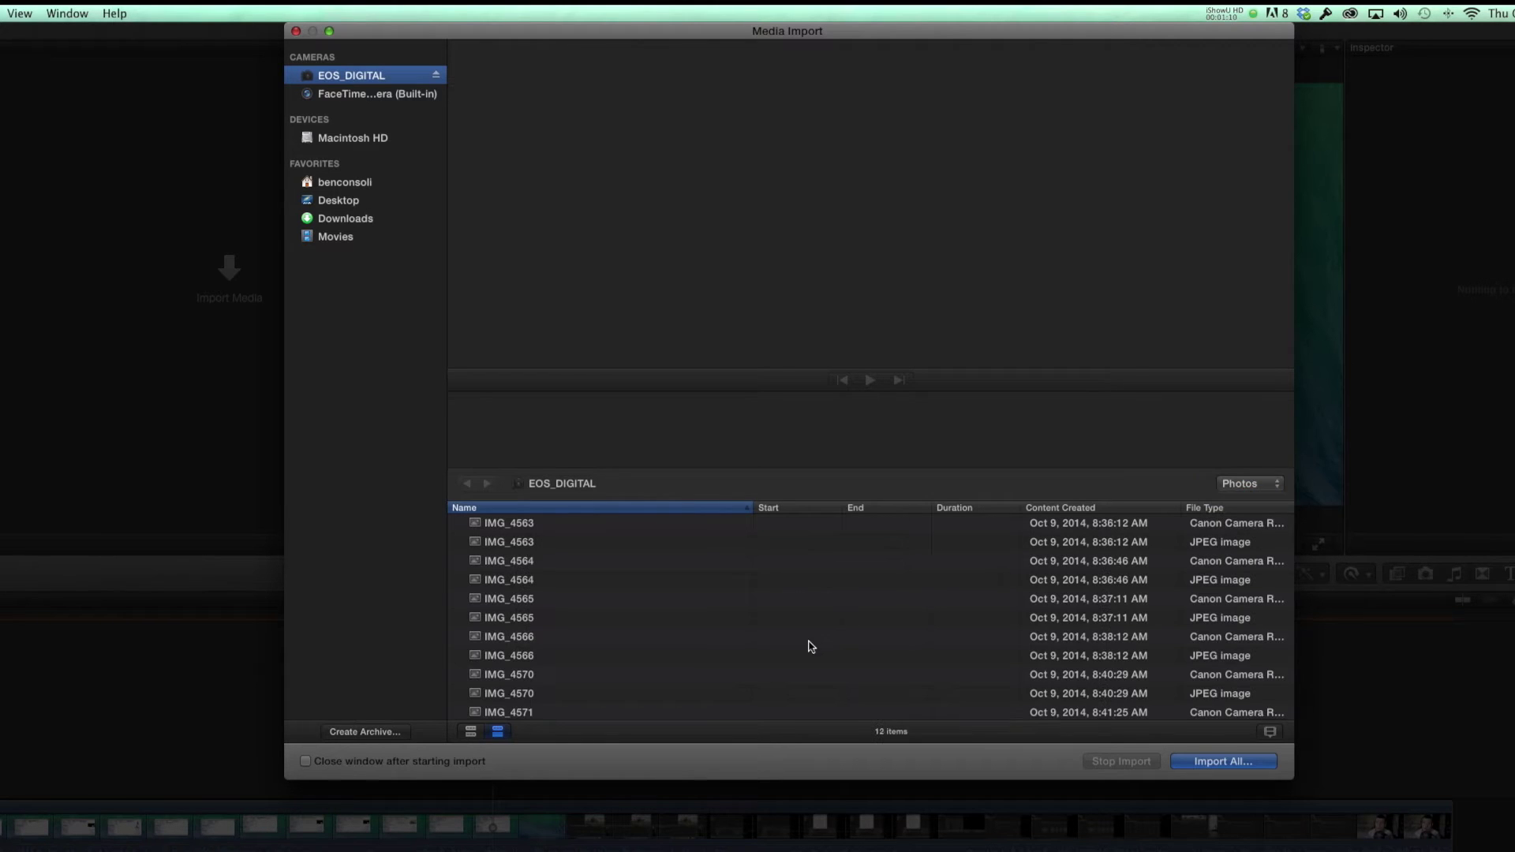
click(1255, 482)
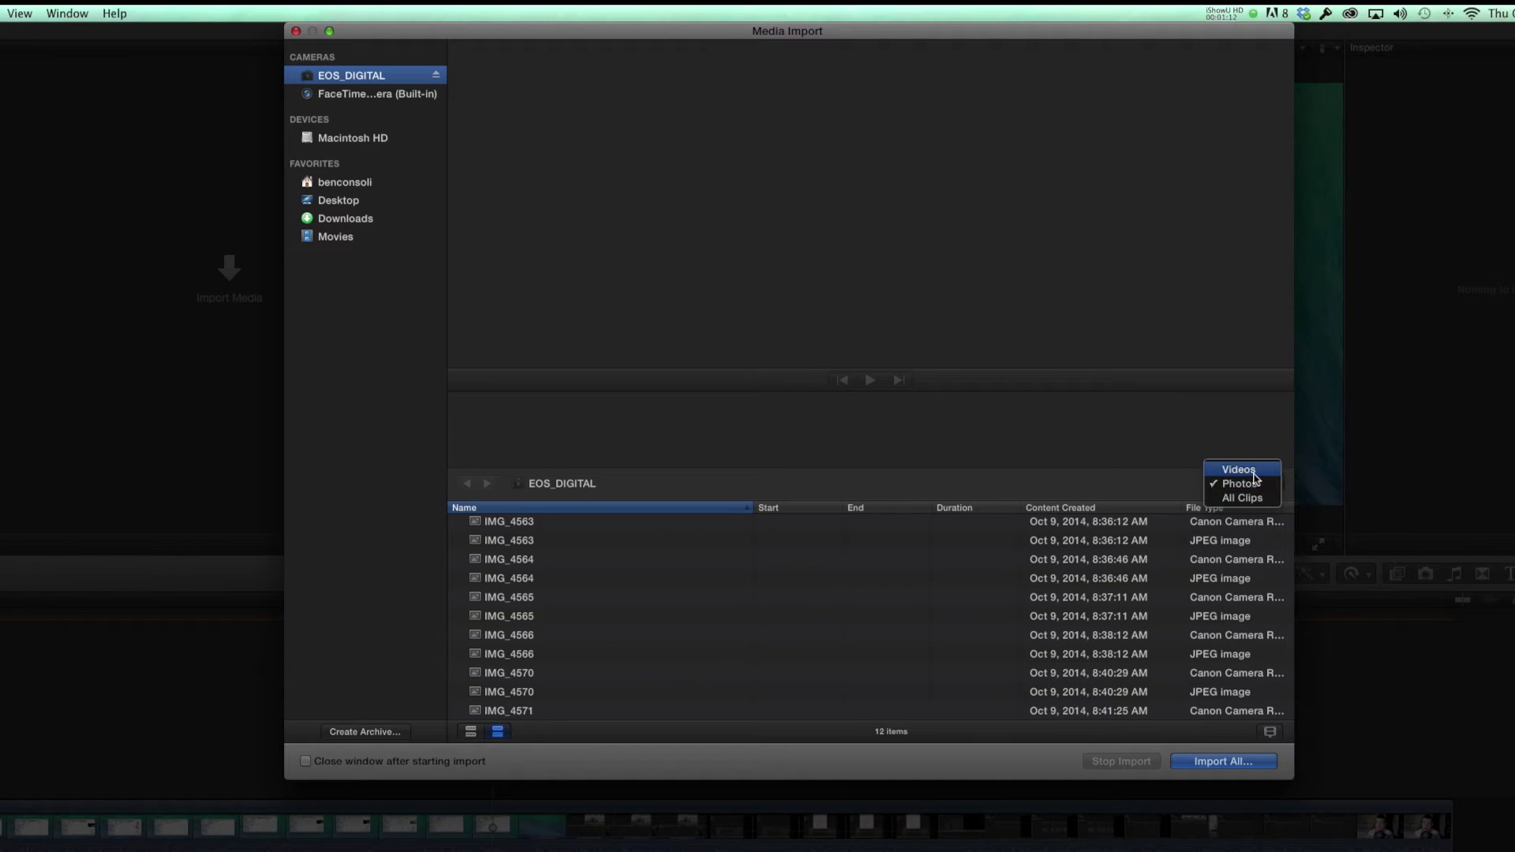
click(1238, 469)
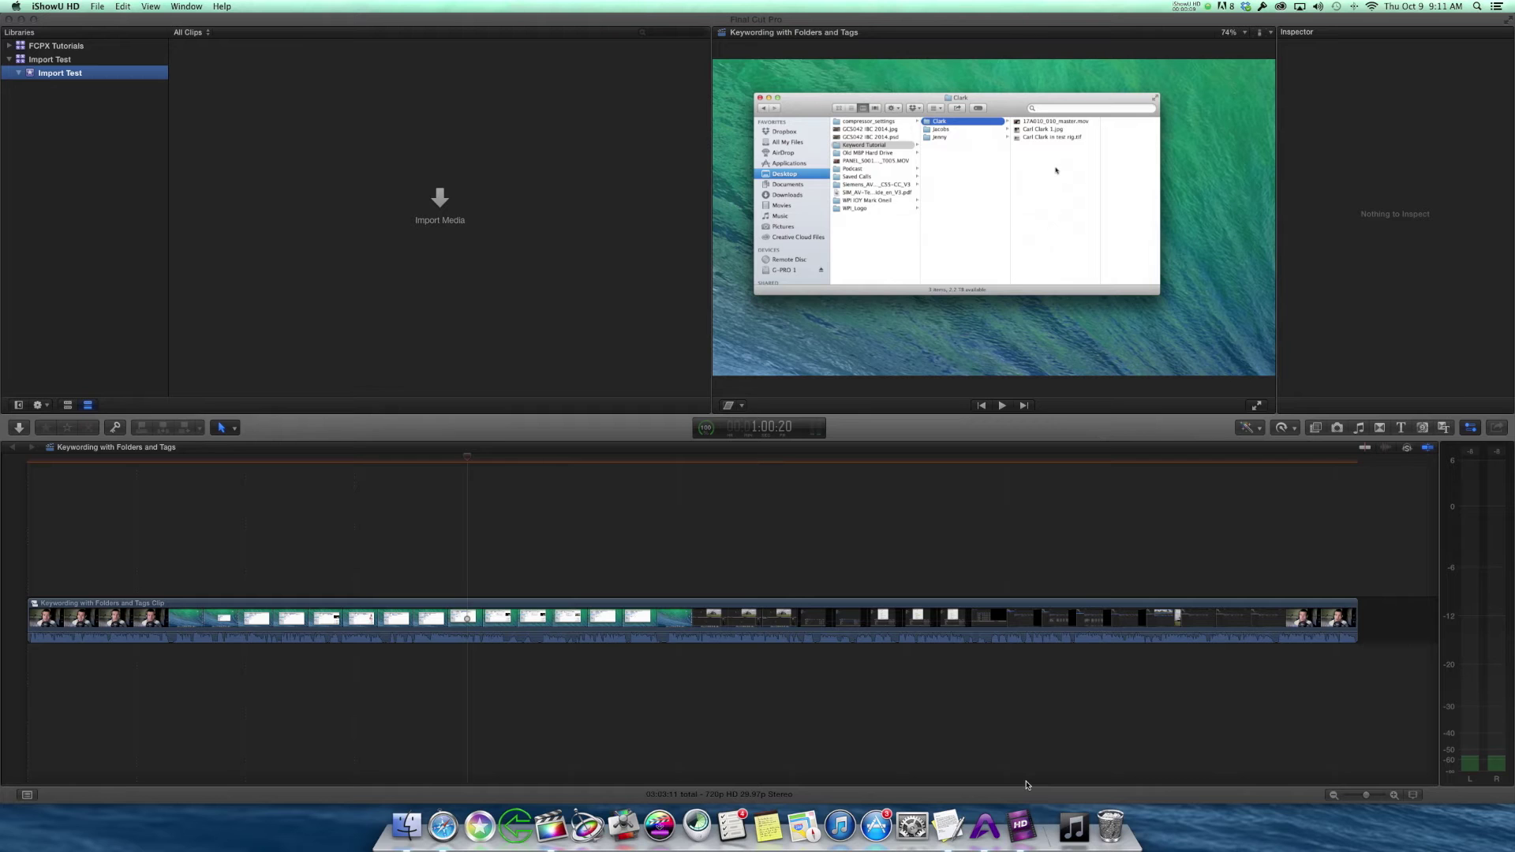
click(20, 429)
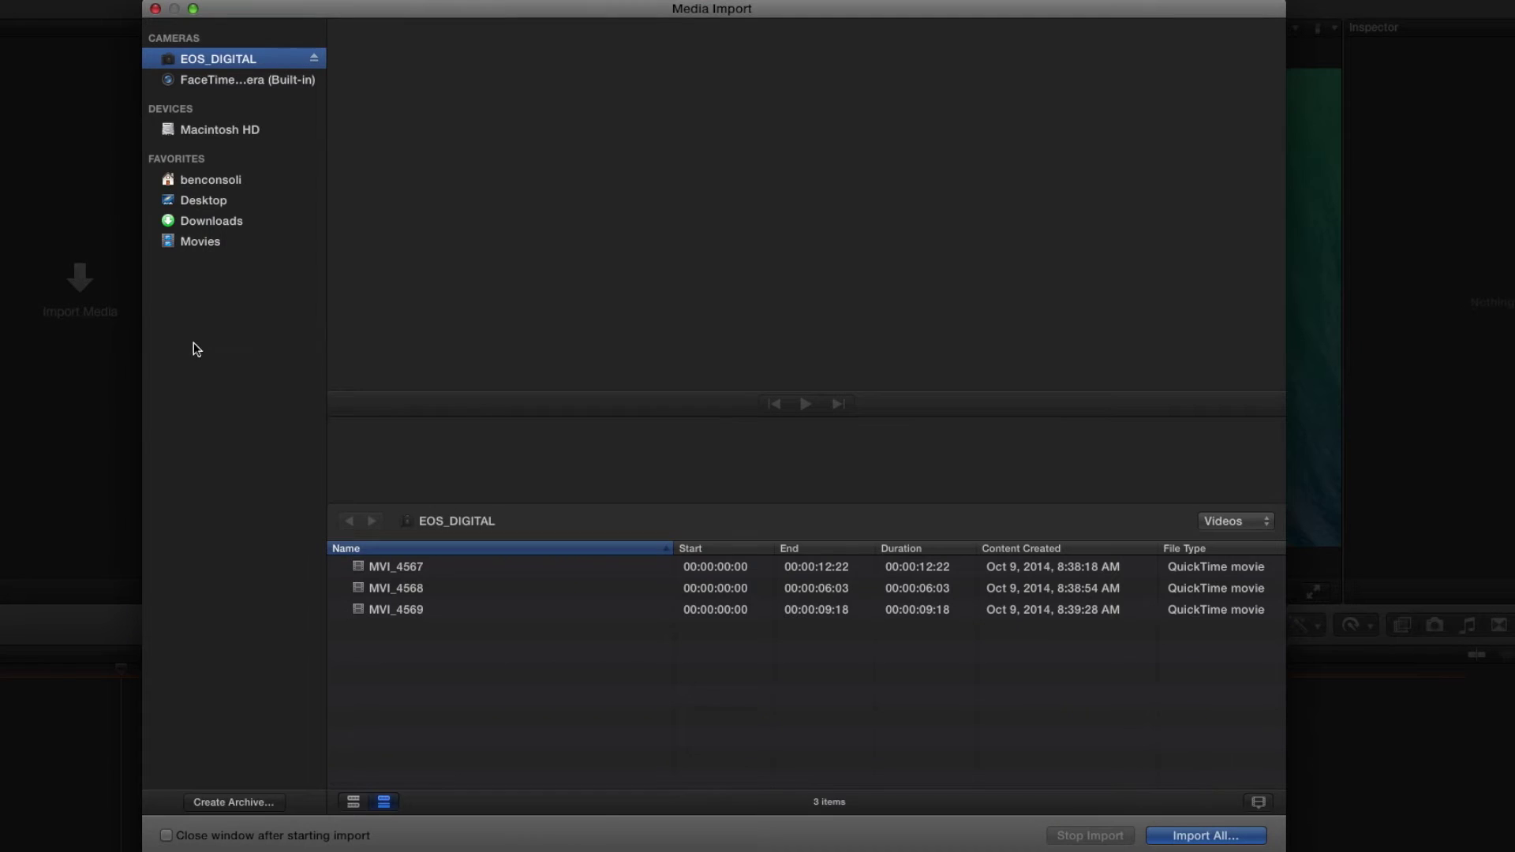
click(215, 202)
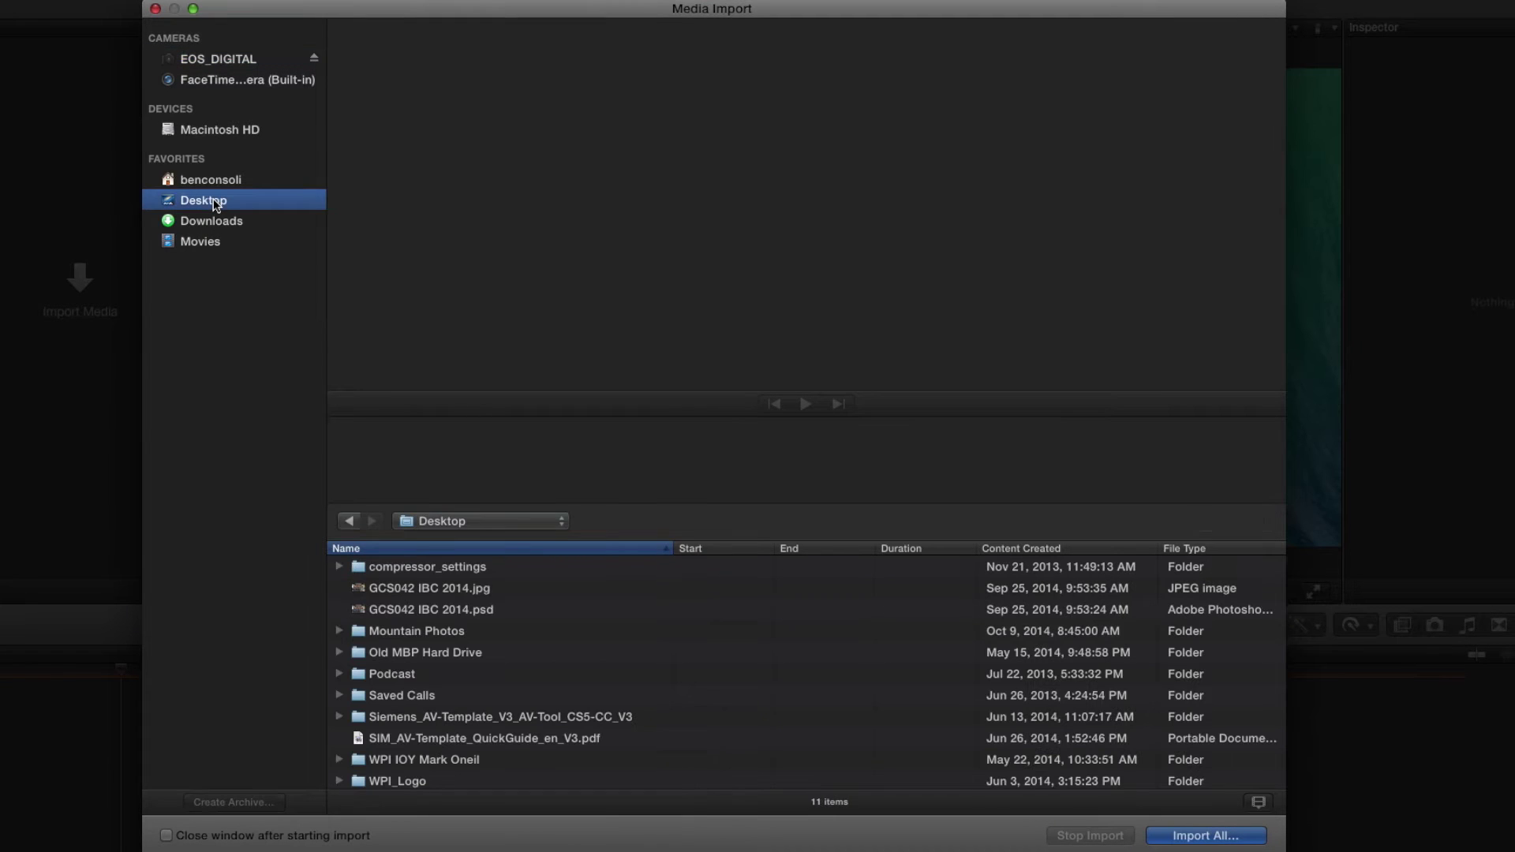
click(429, 635)
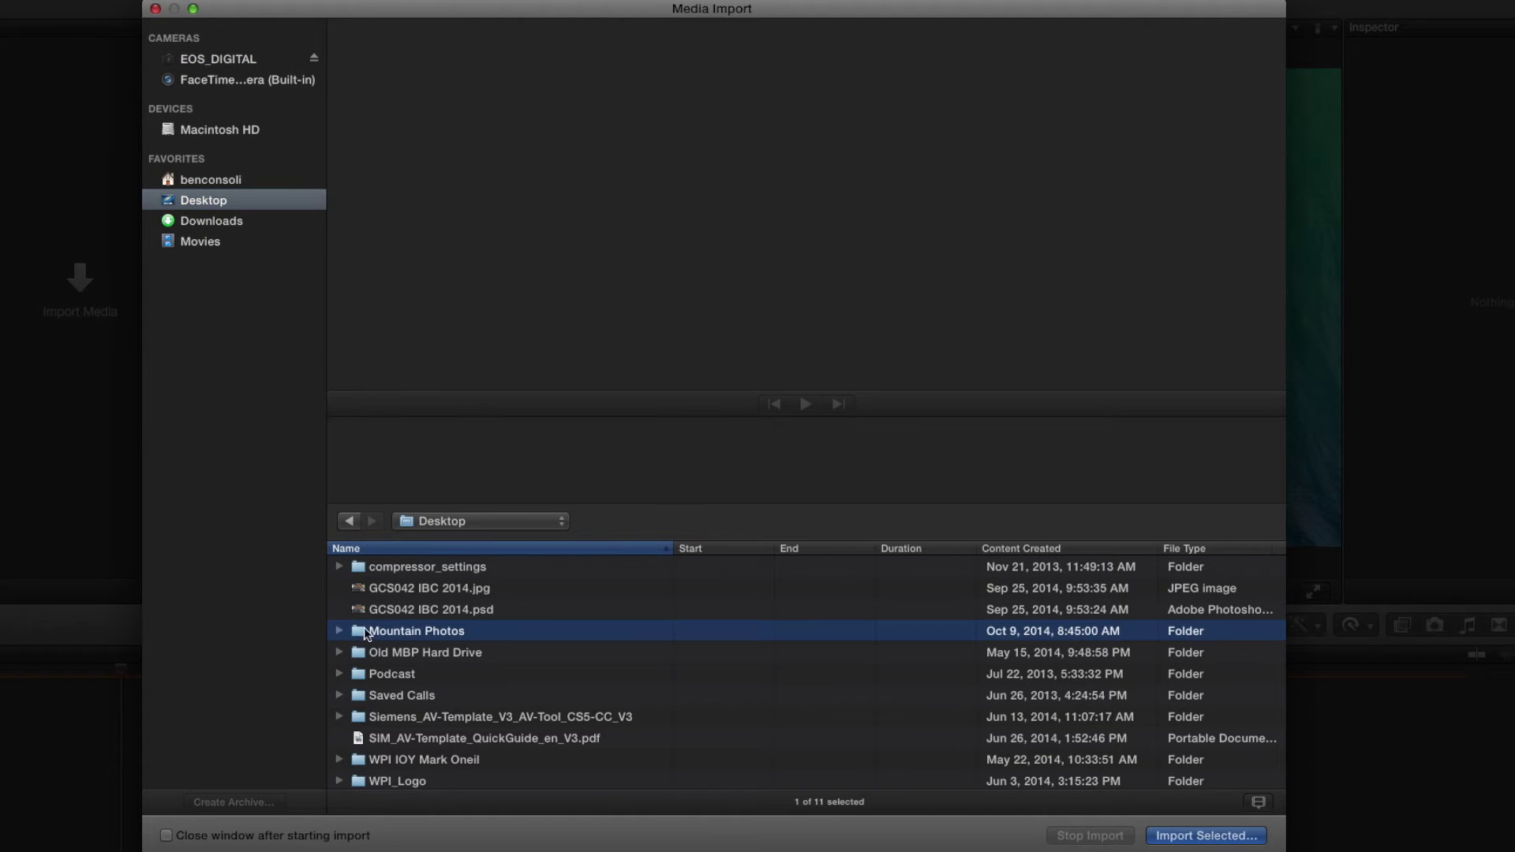
click(340, 630)
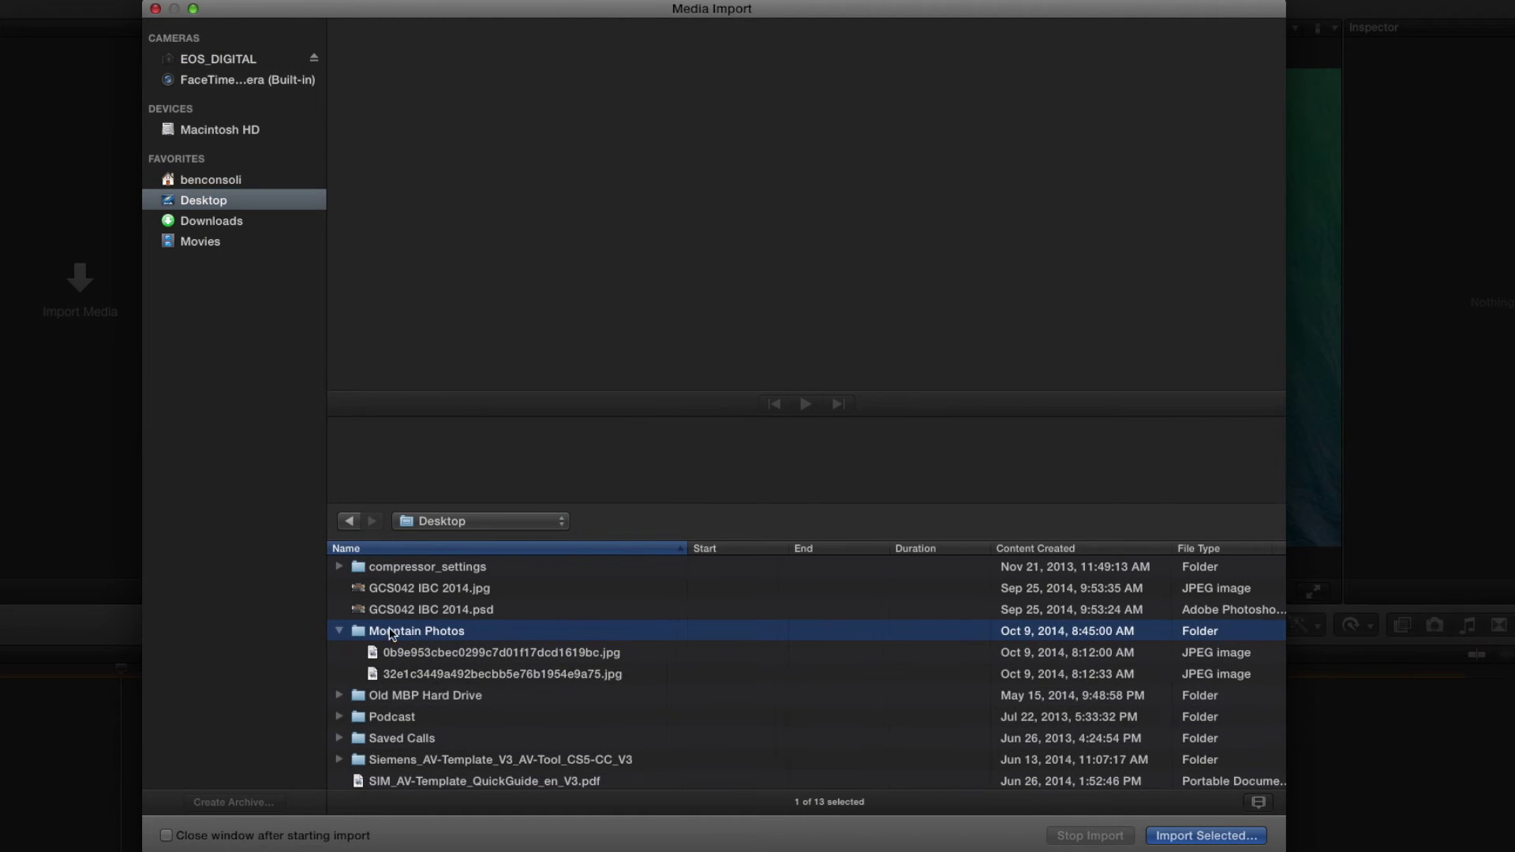
click(340, 631)
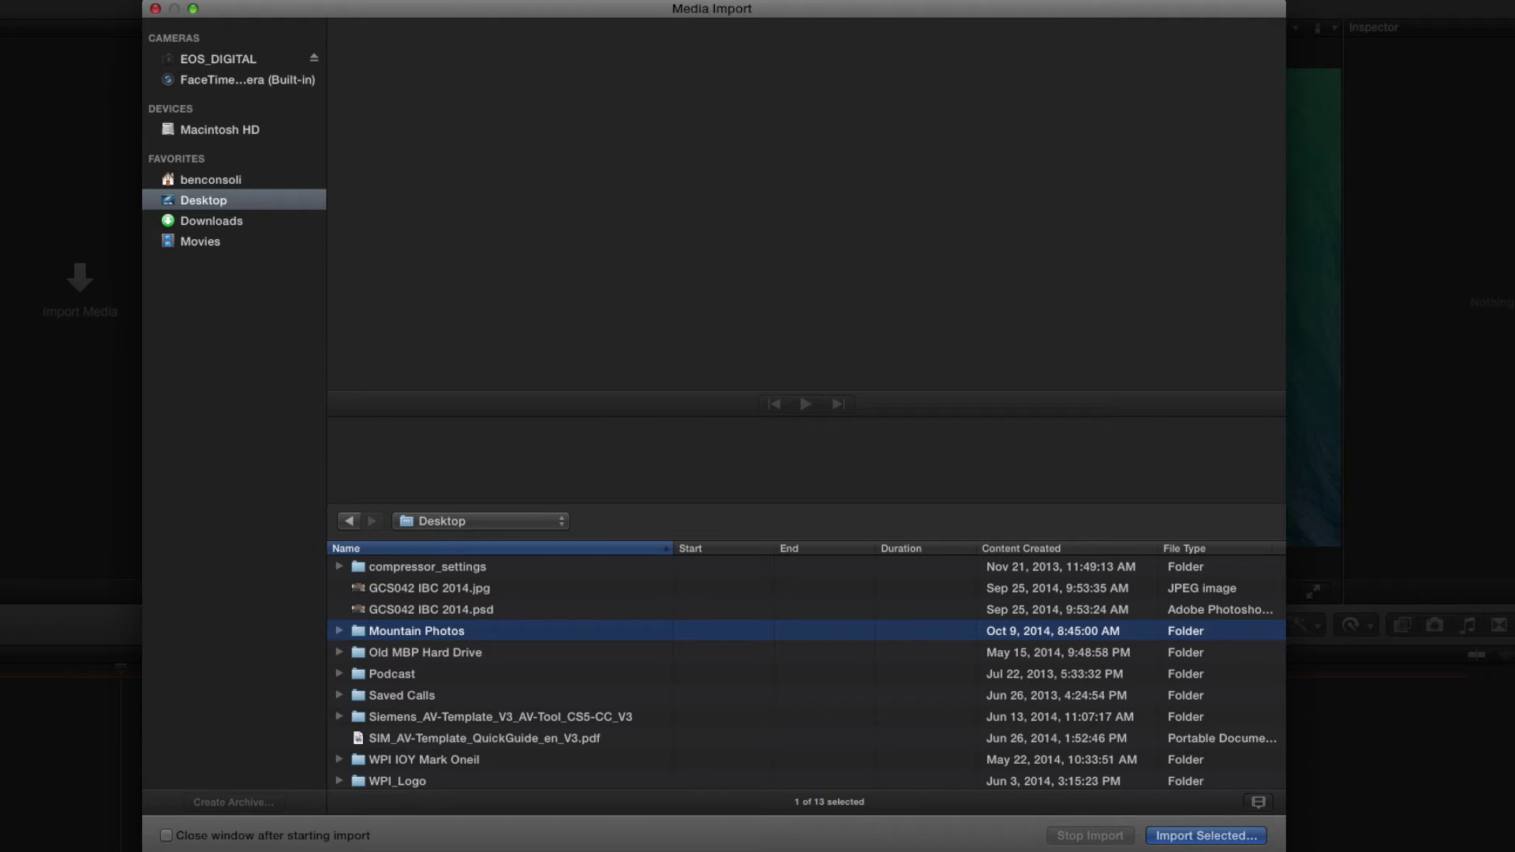
click(156, 8)
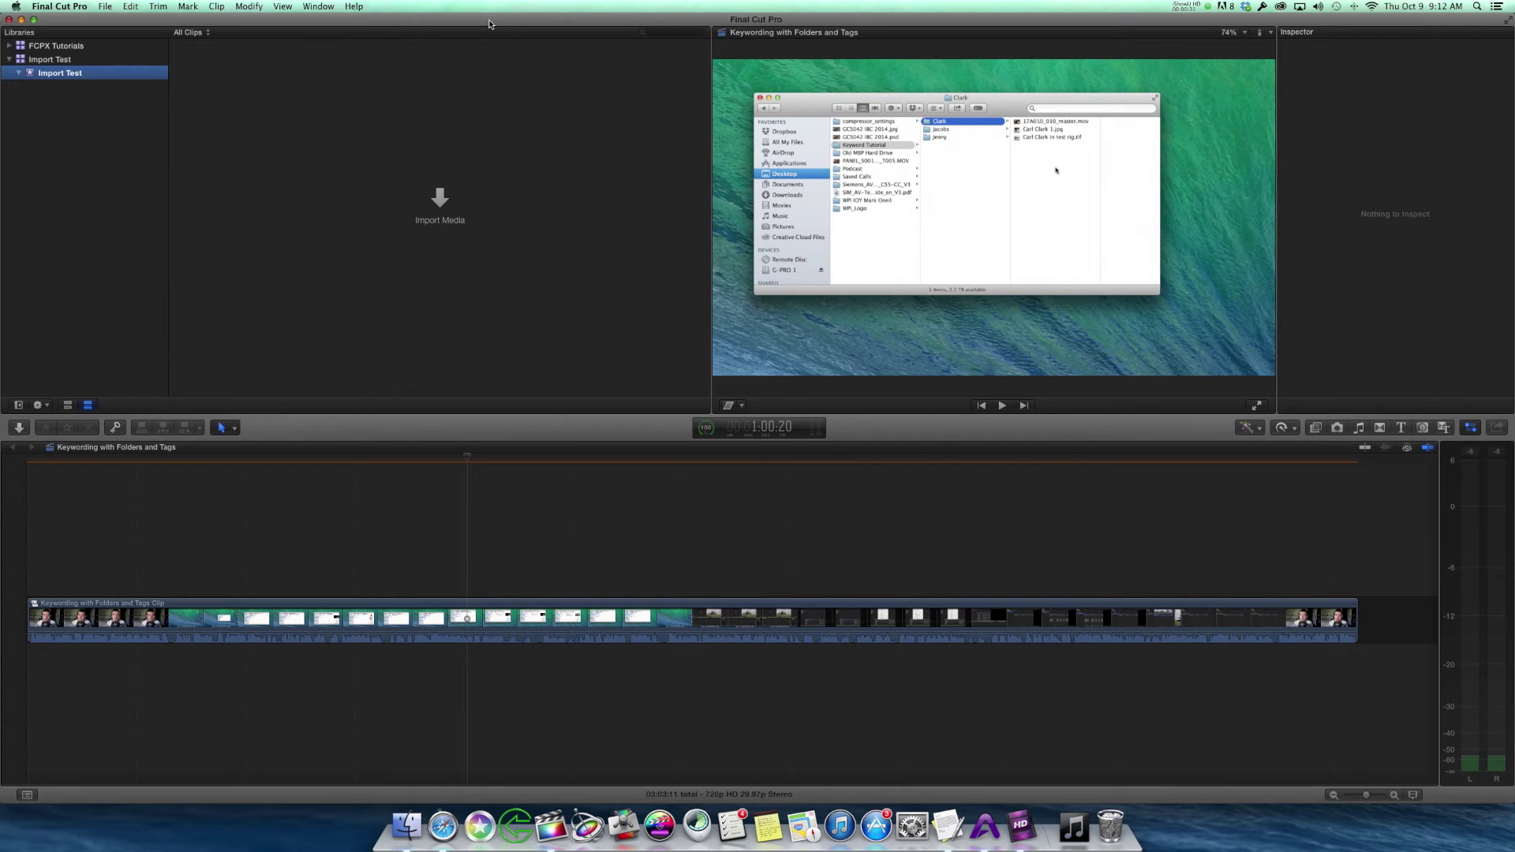
click(408, 829)
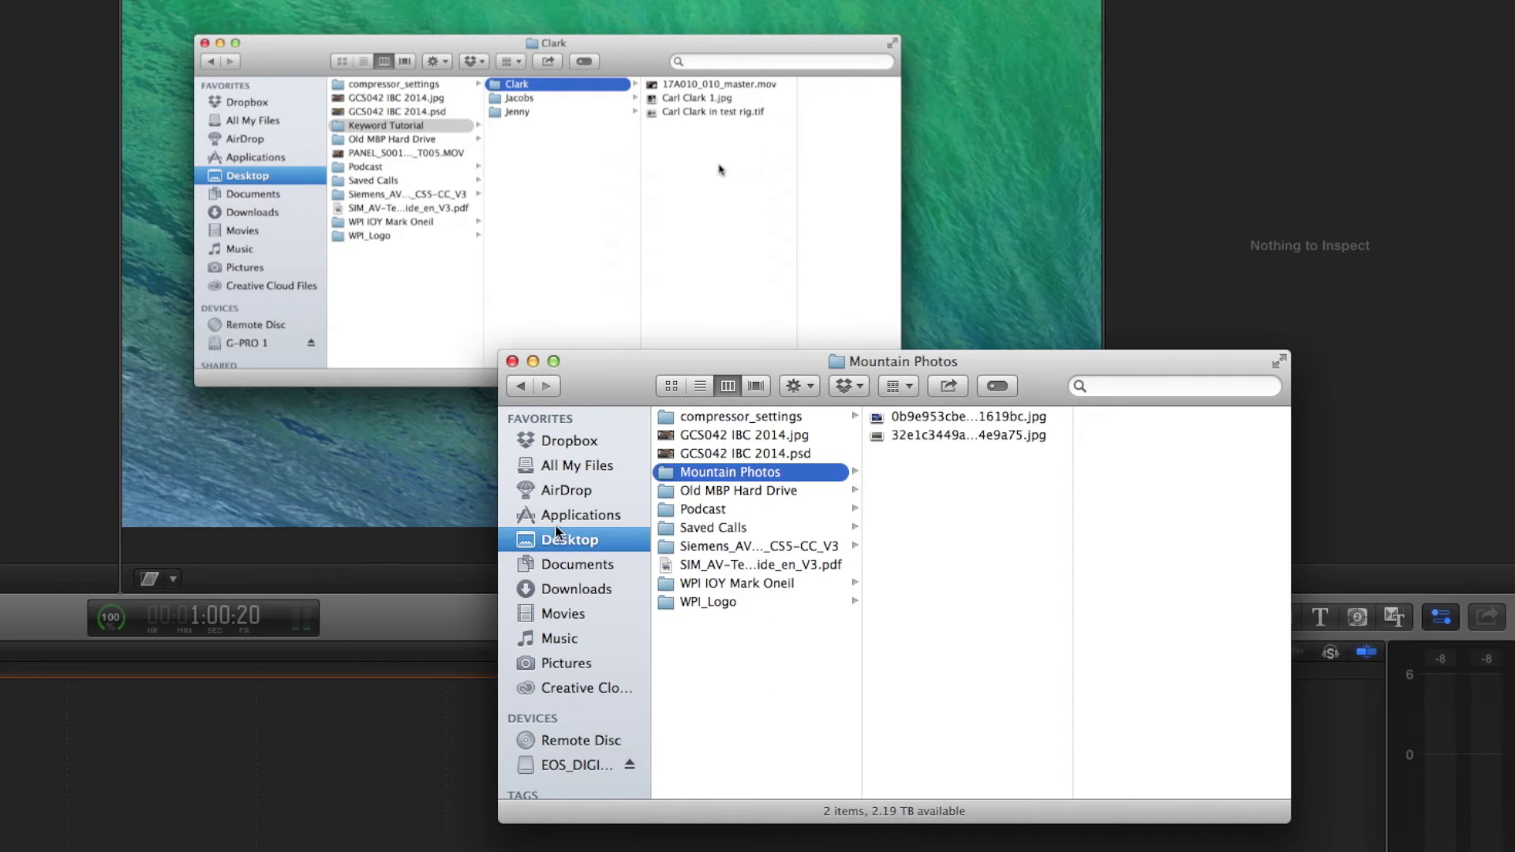
click(979, 383)
click(711, 474)
drag(674, 496, 624, 529)
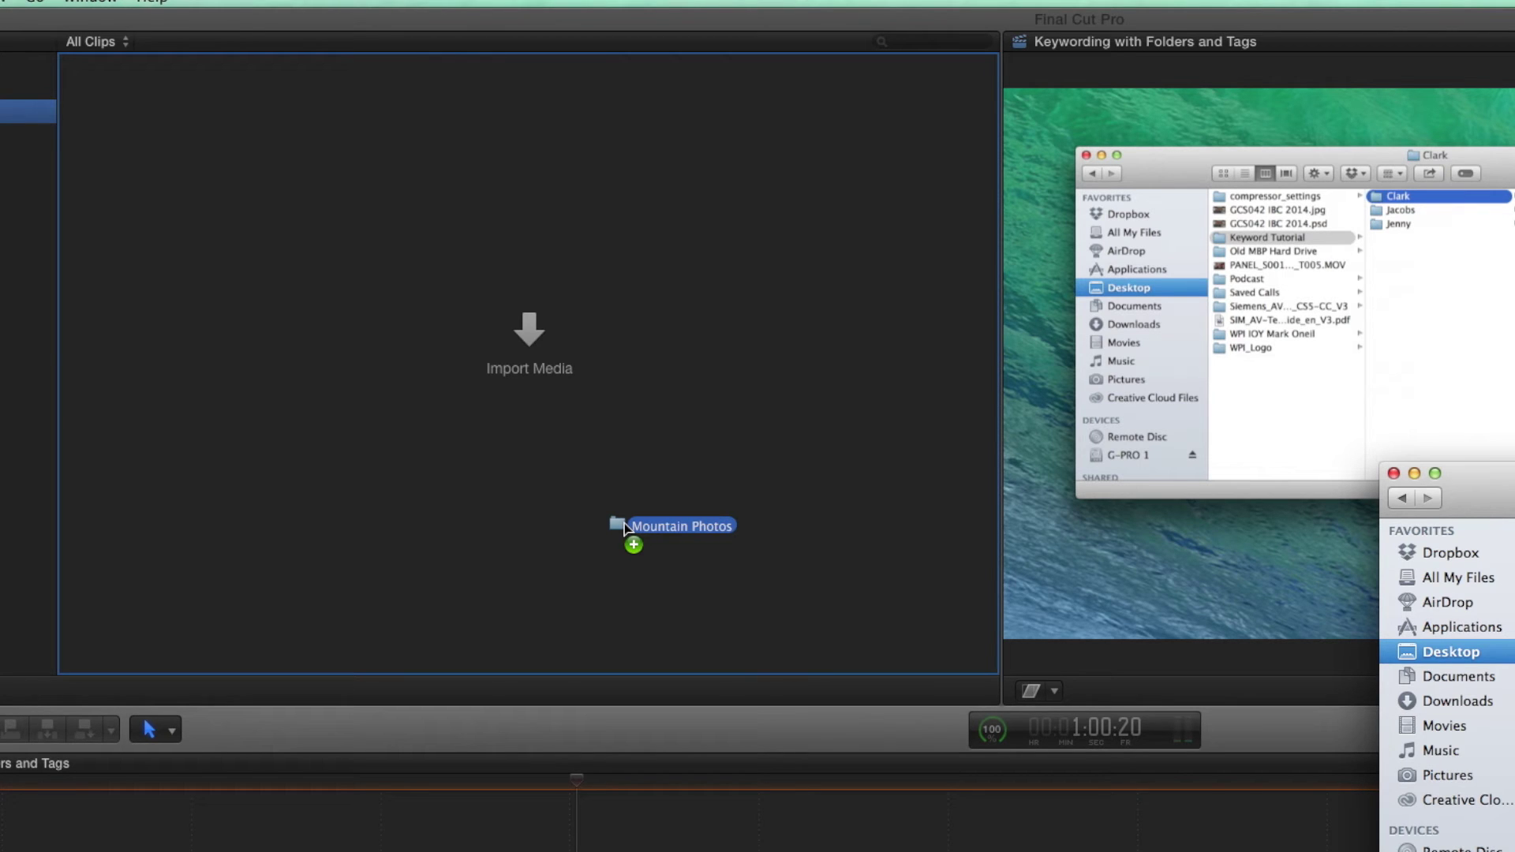
drag(624, 528, 625, 527)
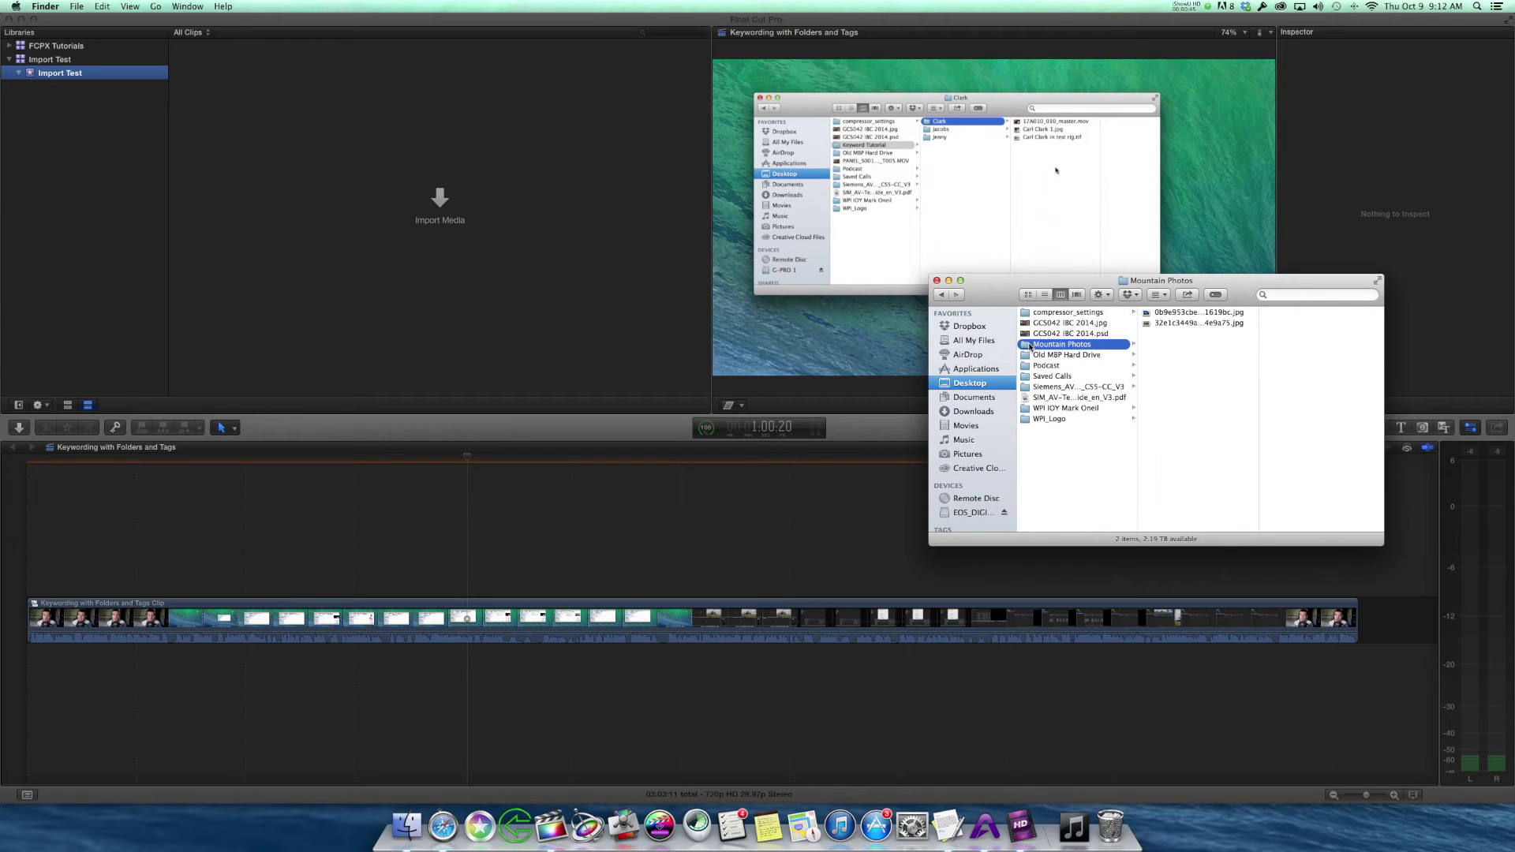
click(78, 269)
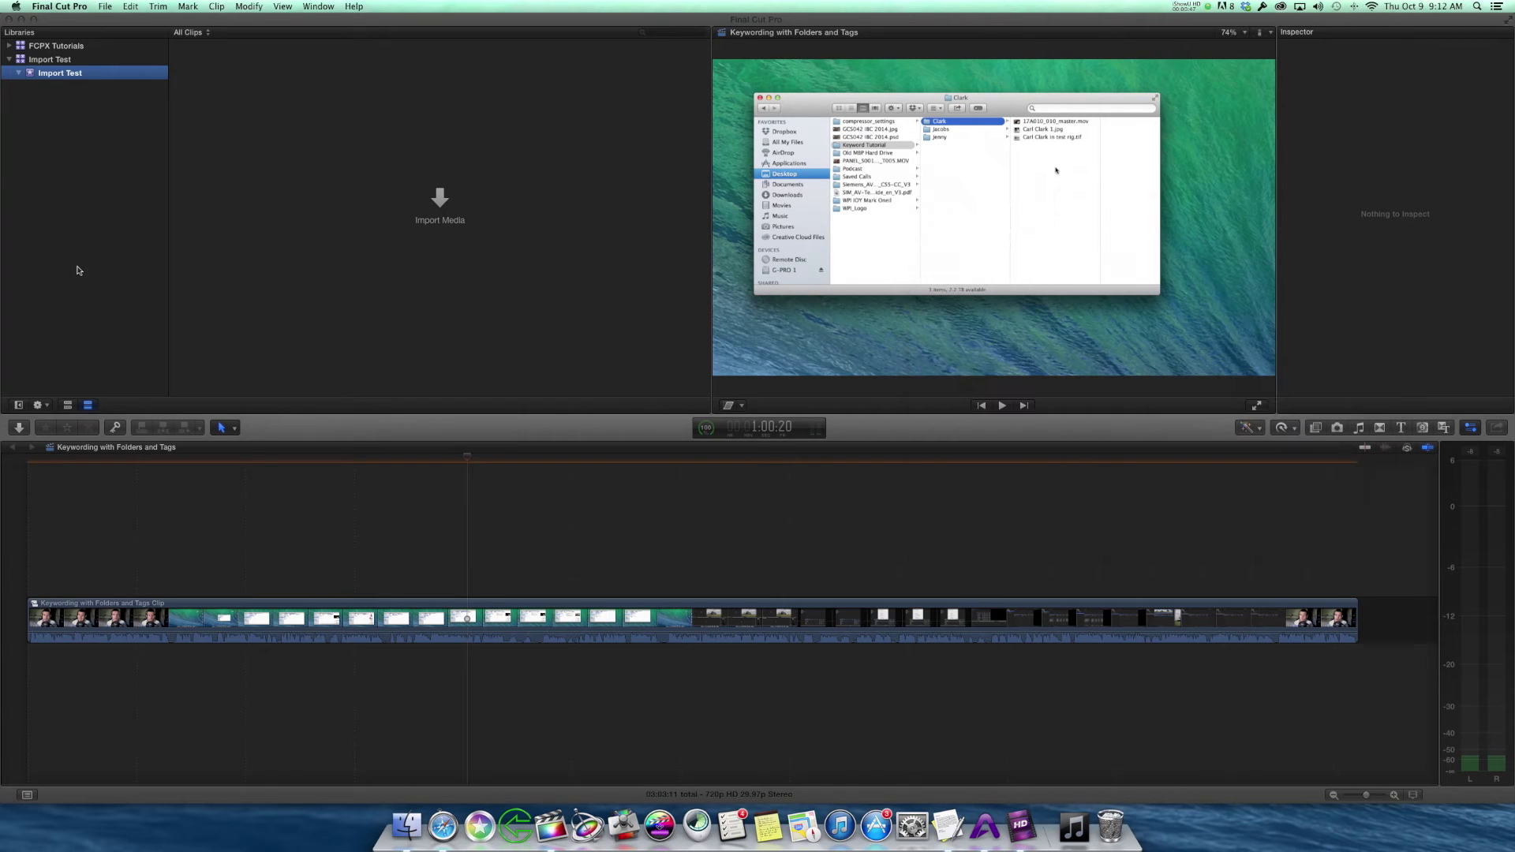
click(73, 7)
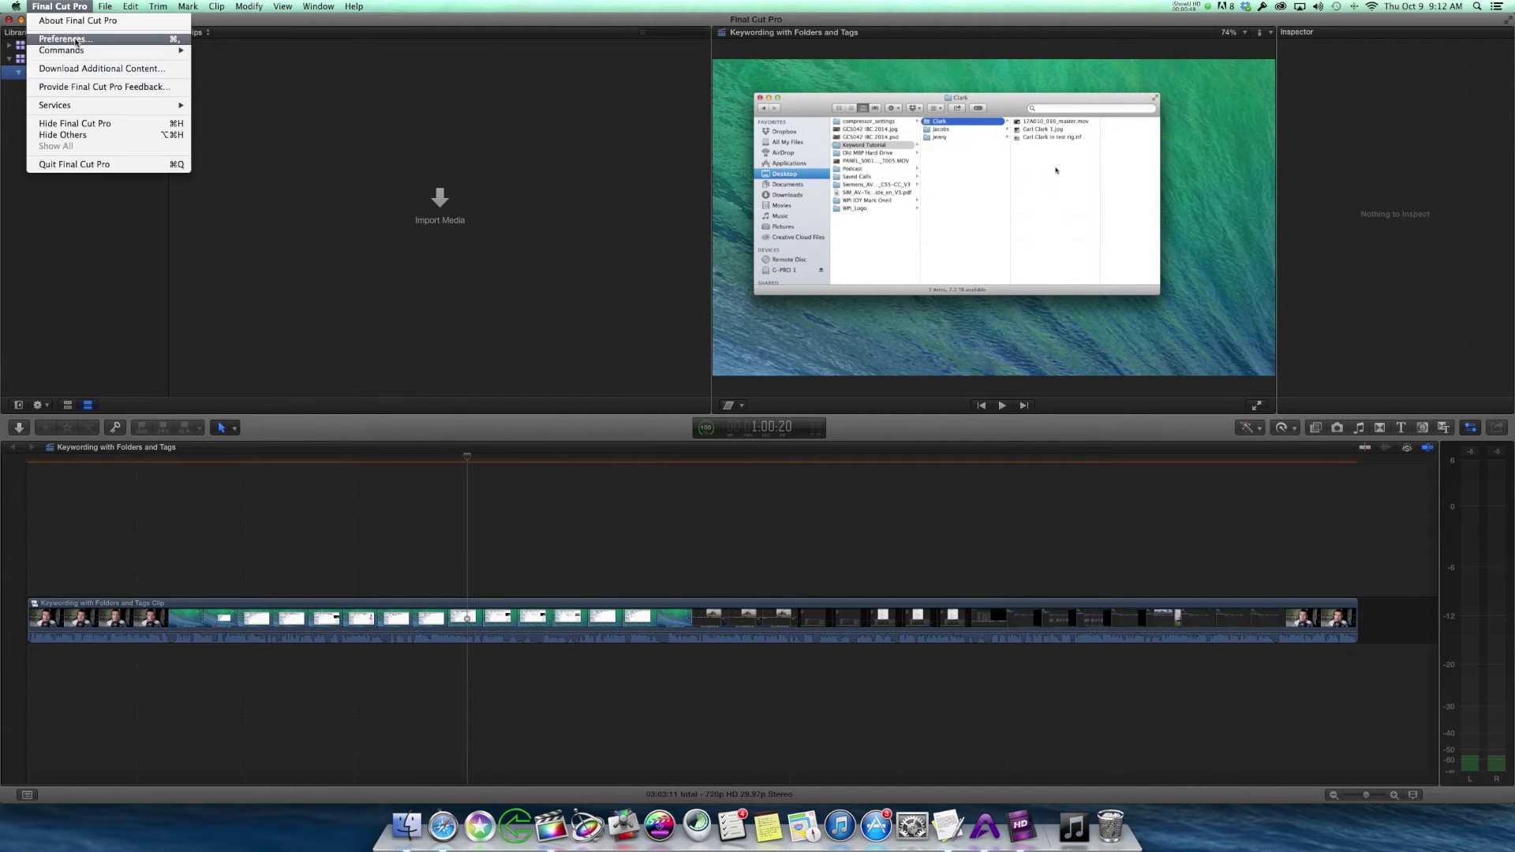
click(77, 39)
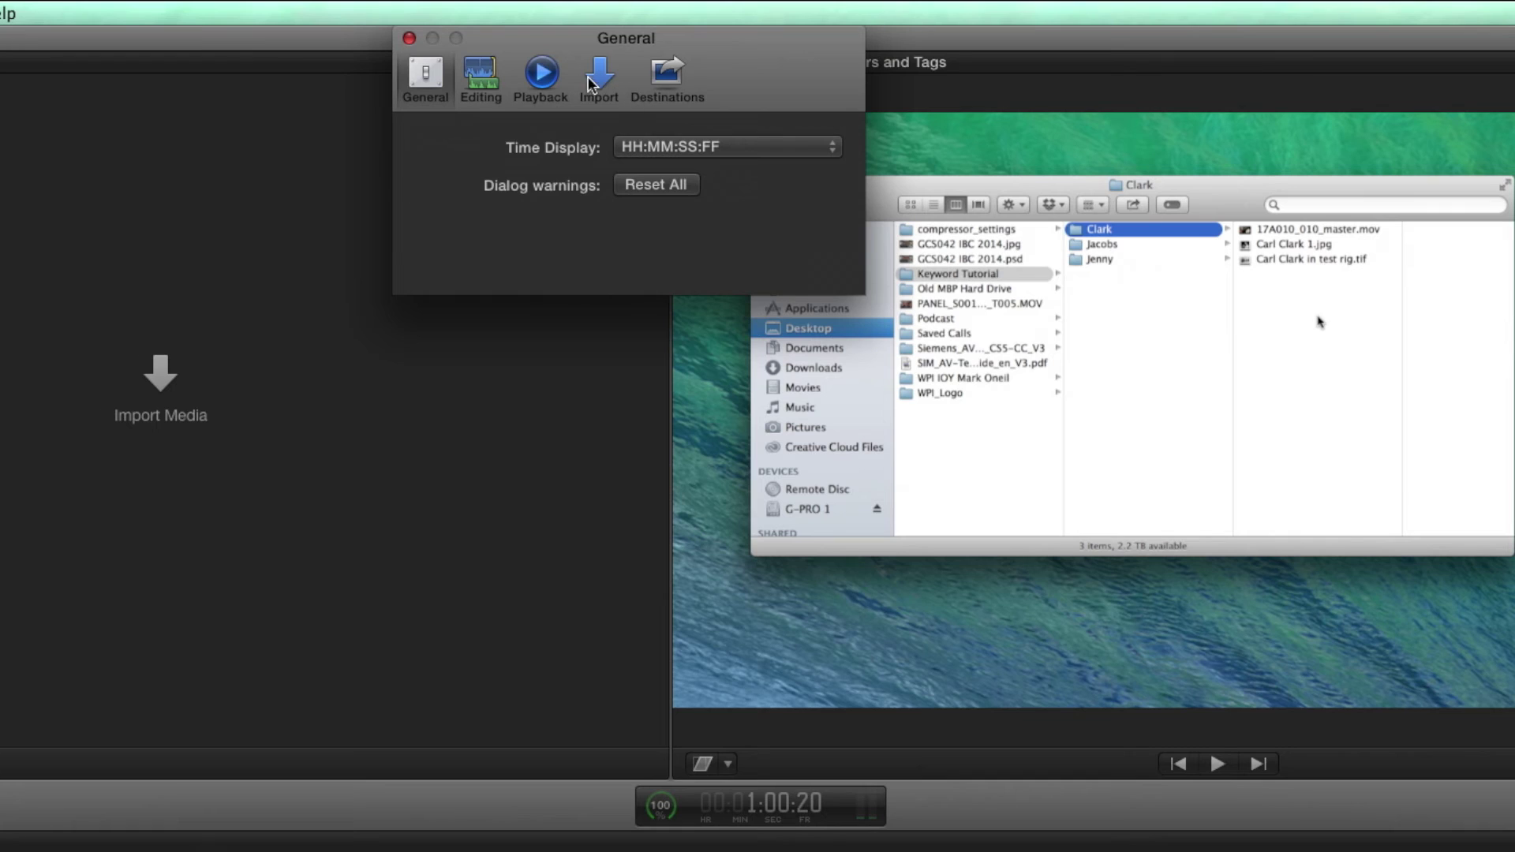
click(595, 78)
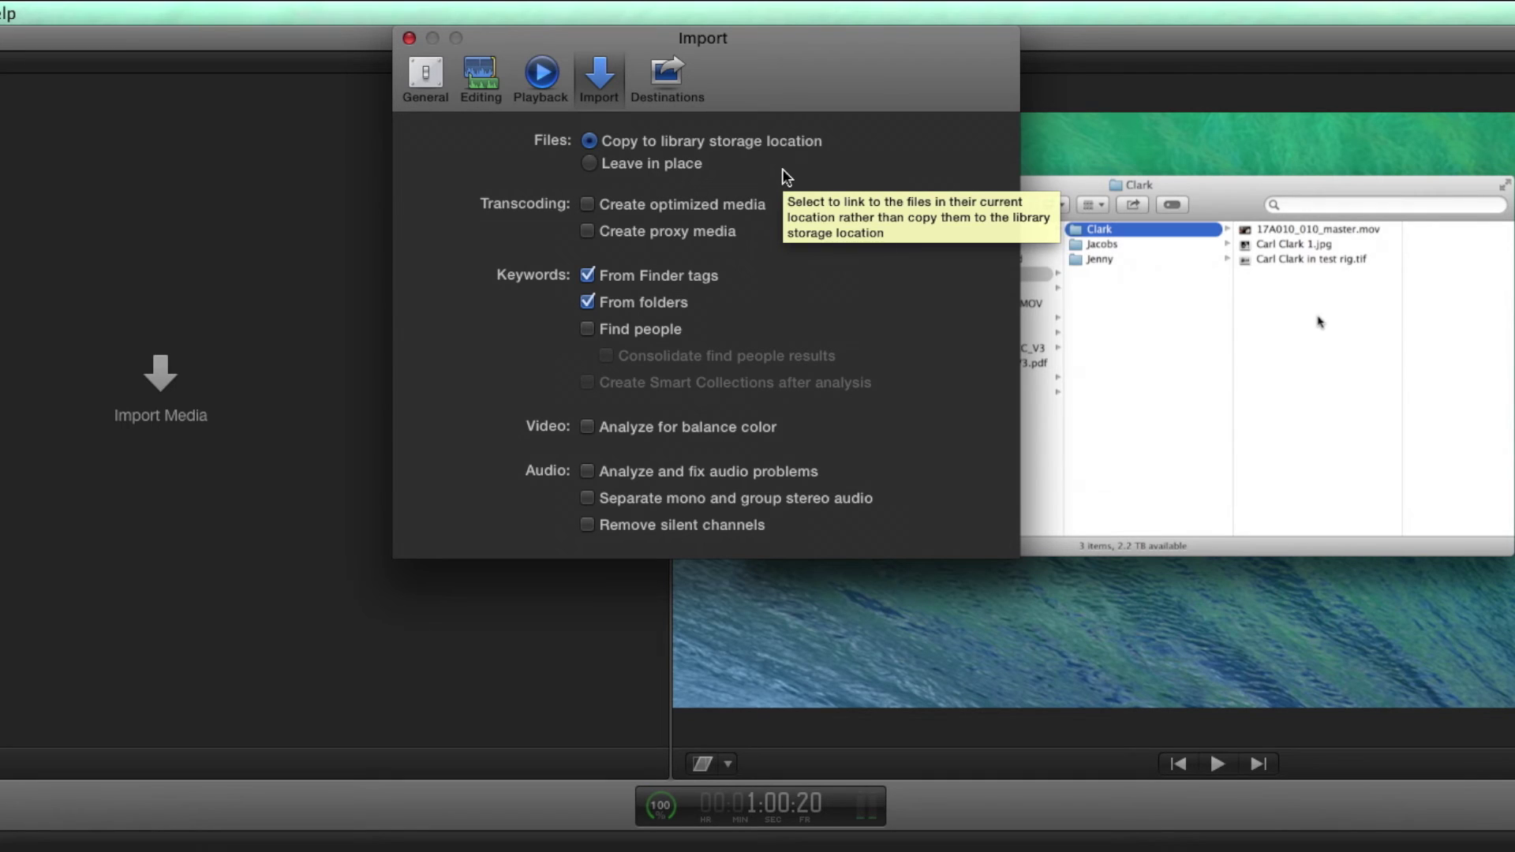
click(691, 170)
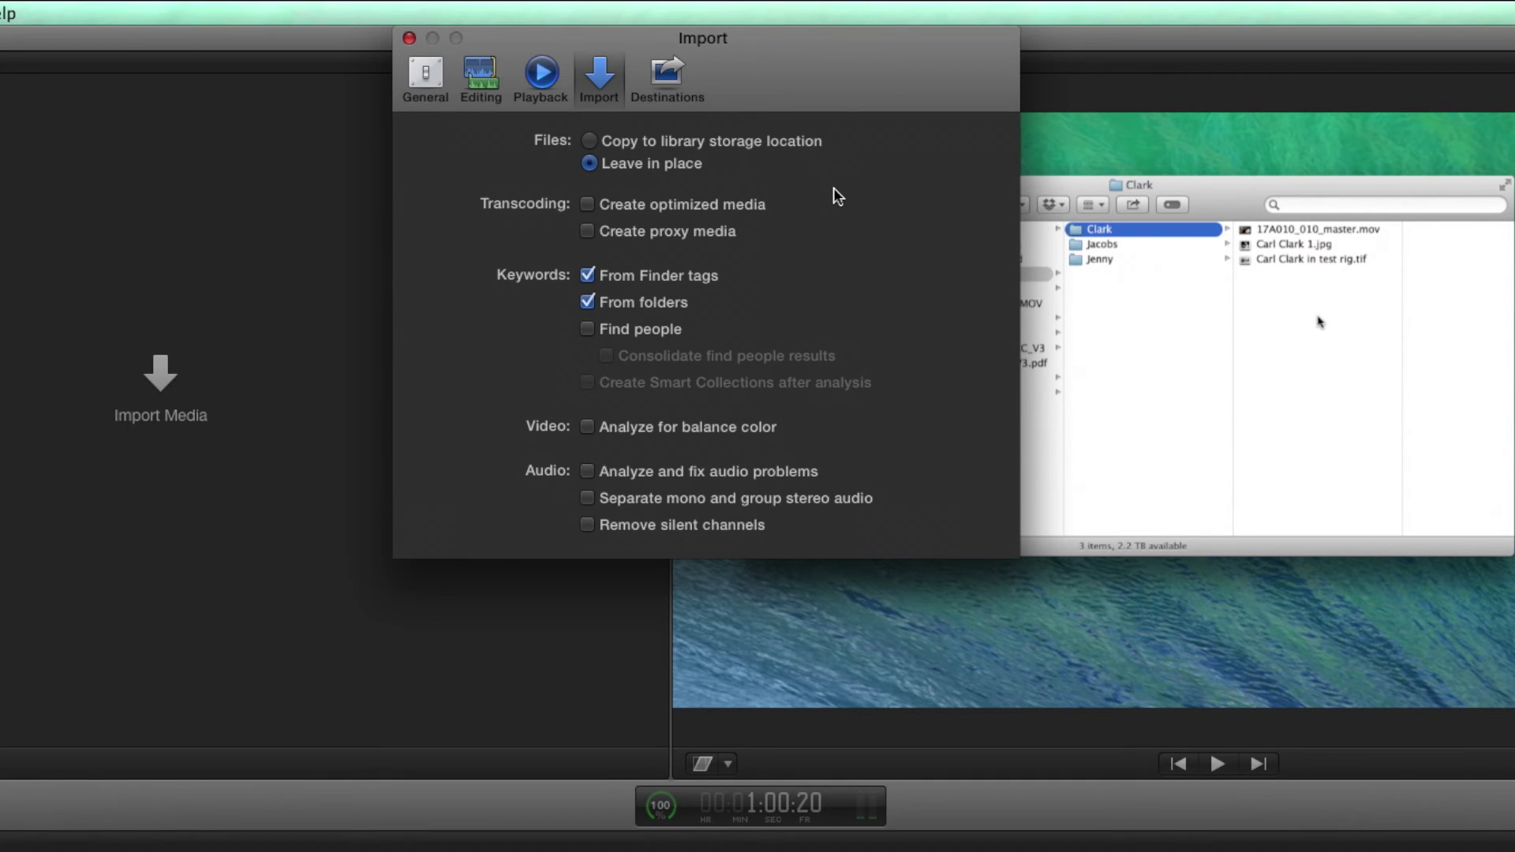
click(701, 146)
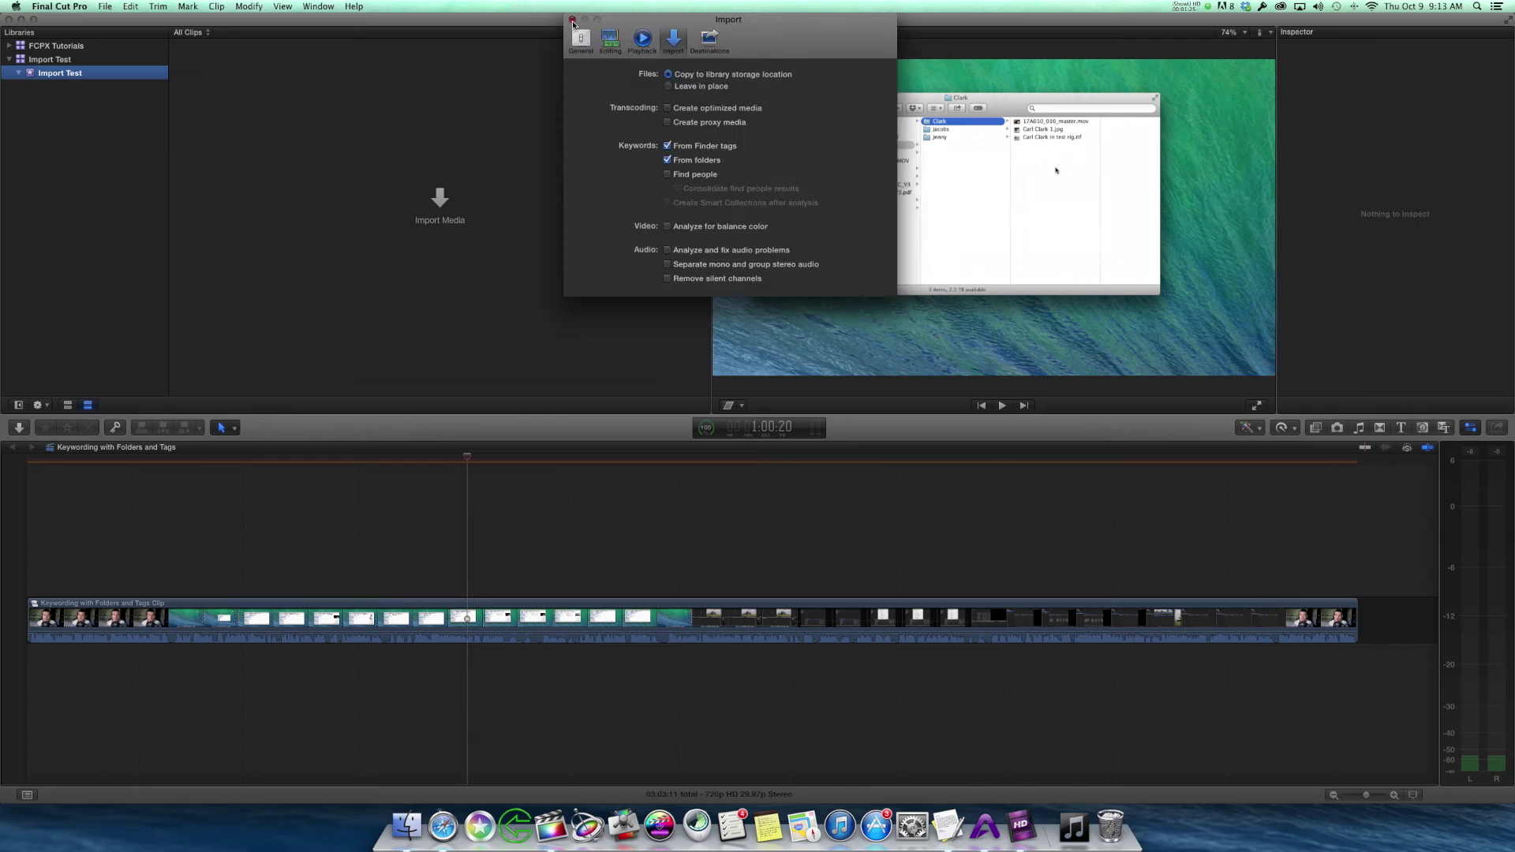
click(572, 20)
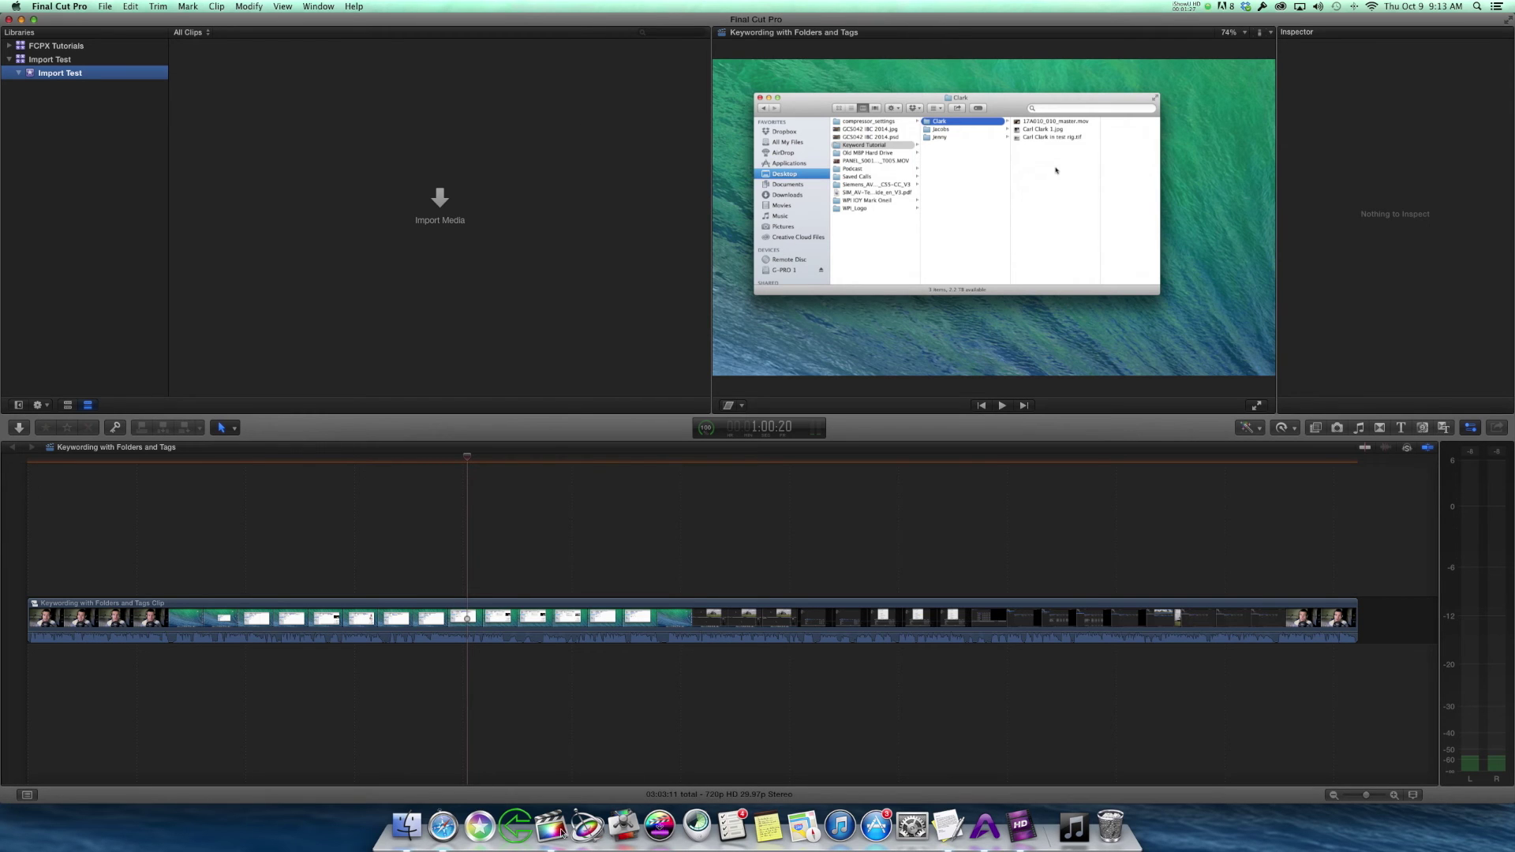
Drag the Mountain Photos folder from Finder into the Import Test browser, then select each imported photo
click(409, 841)
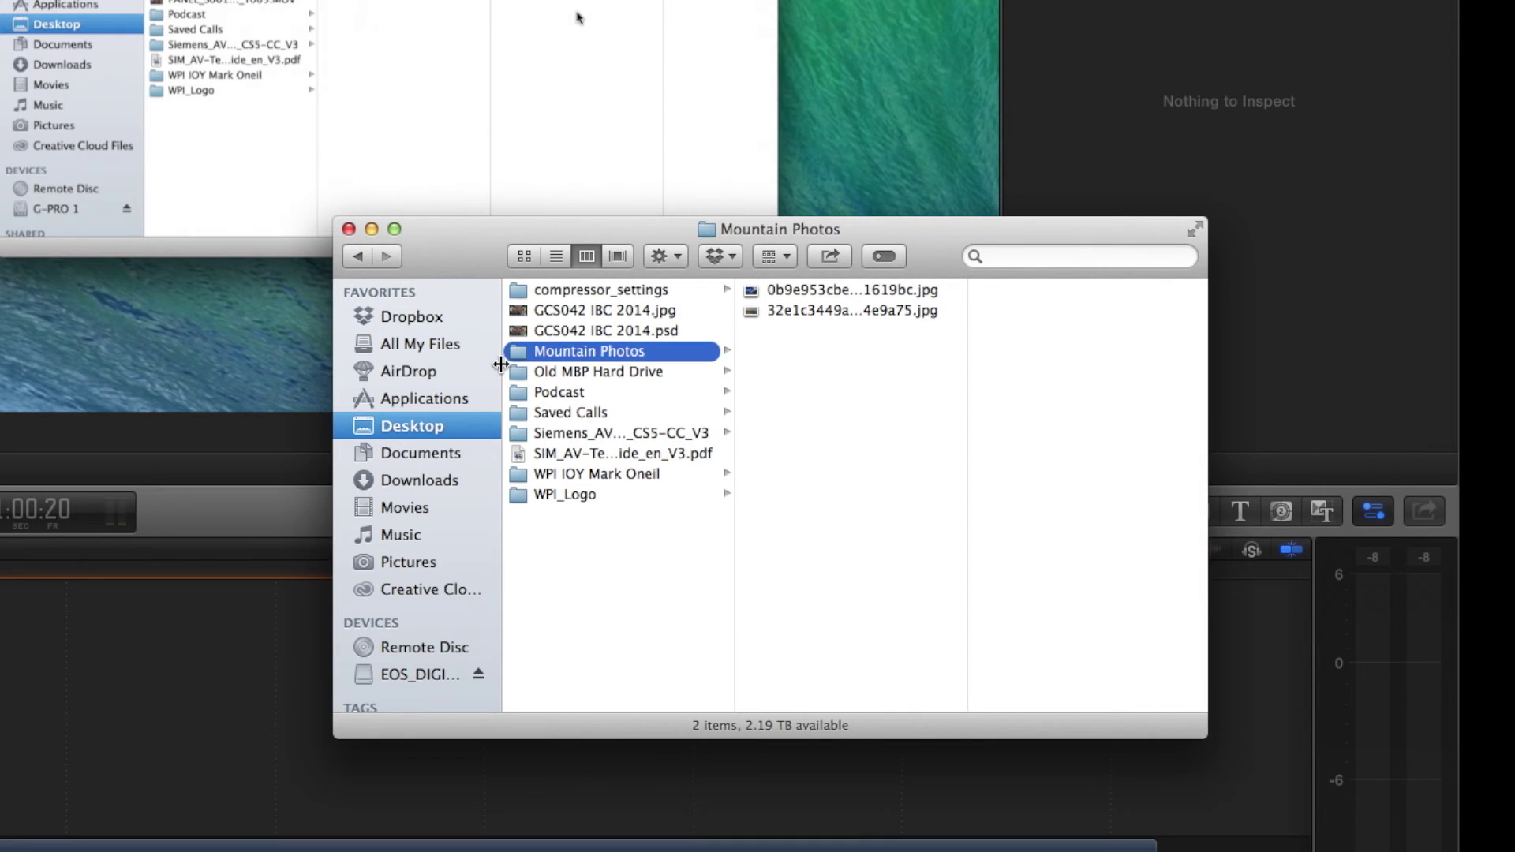
drag(519, 352, 677, 513)
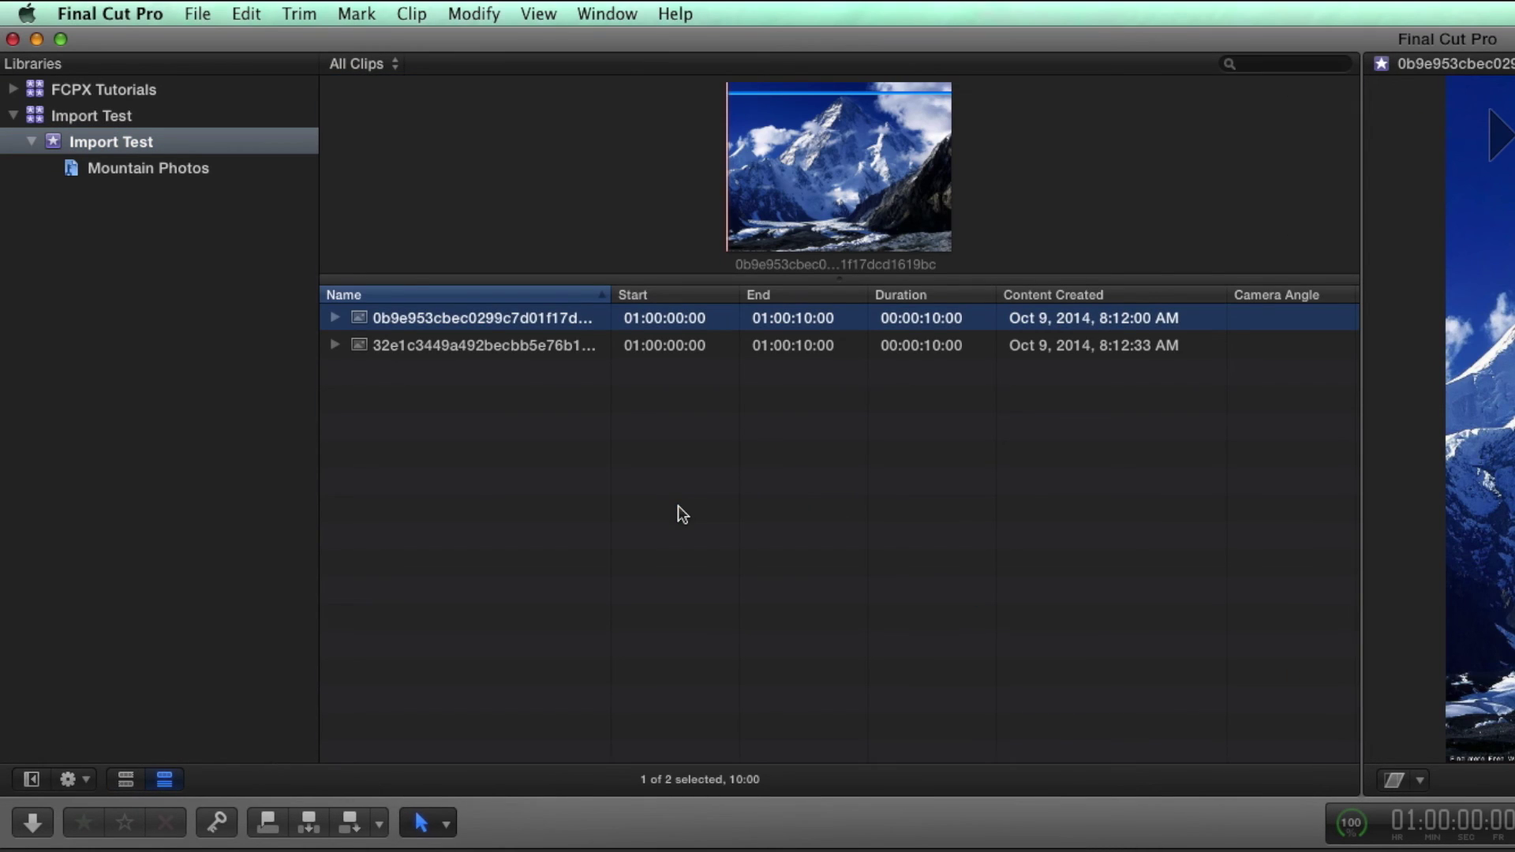
click(525, 339)
click(524, 312)
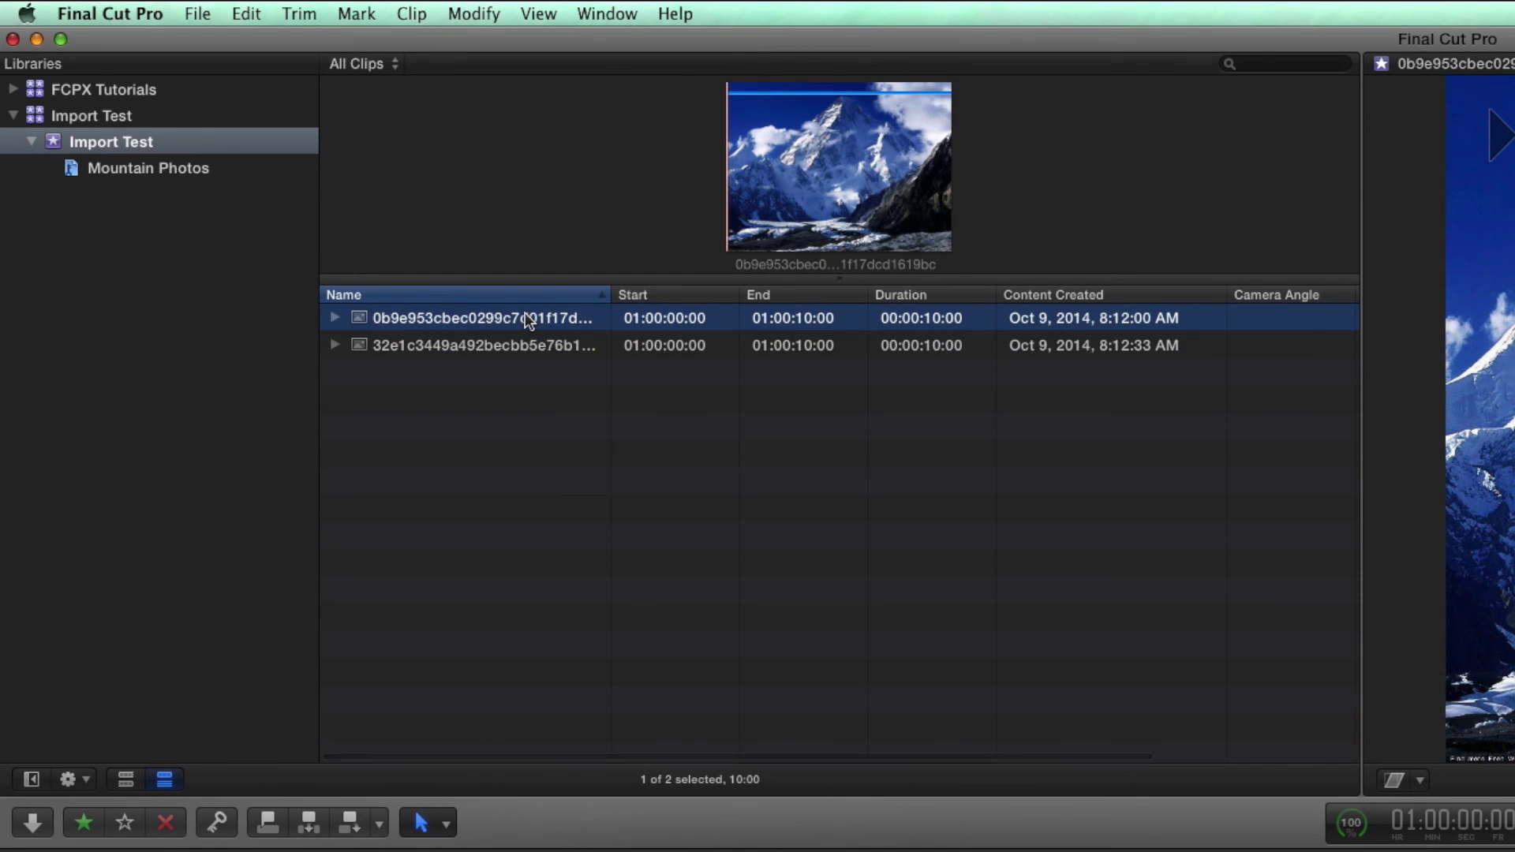